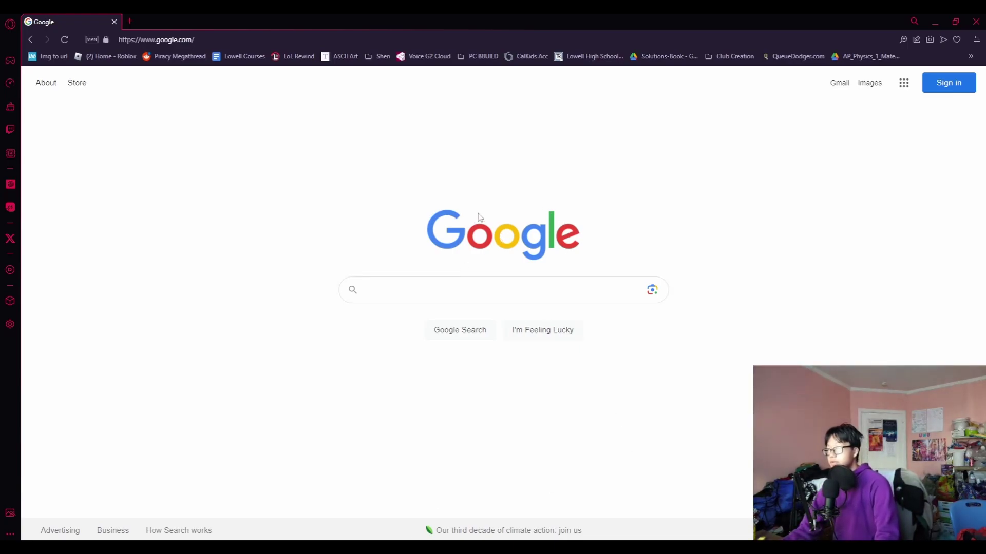
# Search the web for davinci resolve and open Blackmagic Design's DaVinci Resolve 18 product page
pyautogui.click(459, 290)
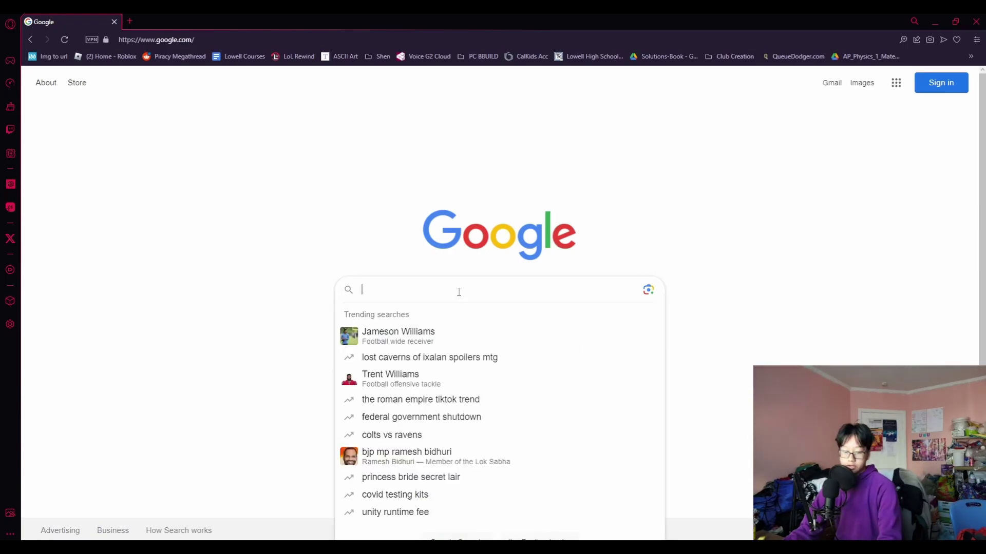
pyautogui.write('davinci resol')
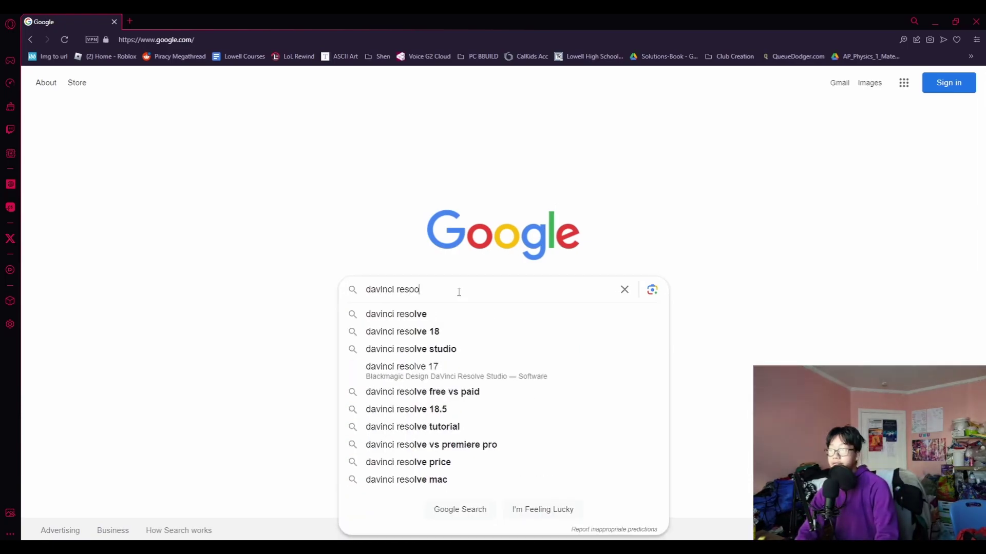
pyautogui.write('ve')
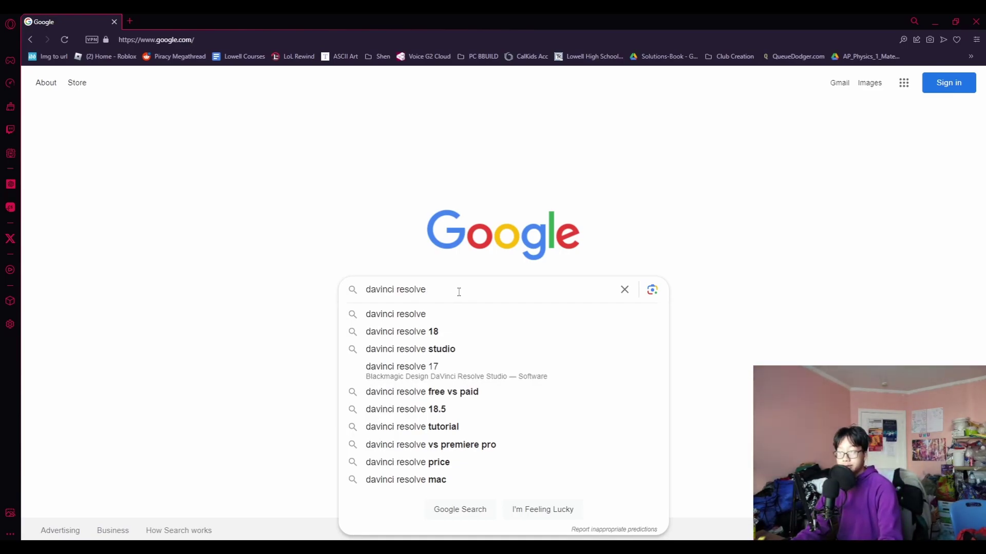
pyautogui.click(411, 314)
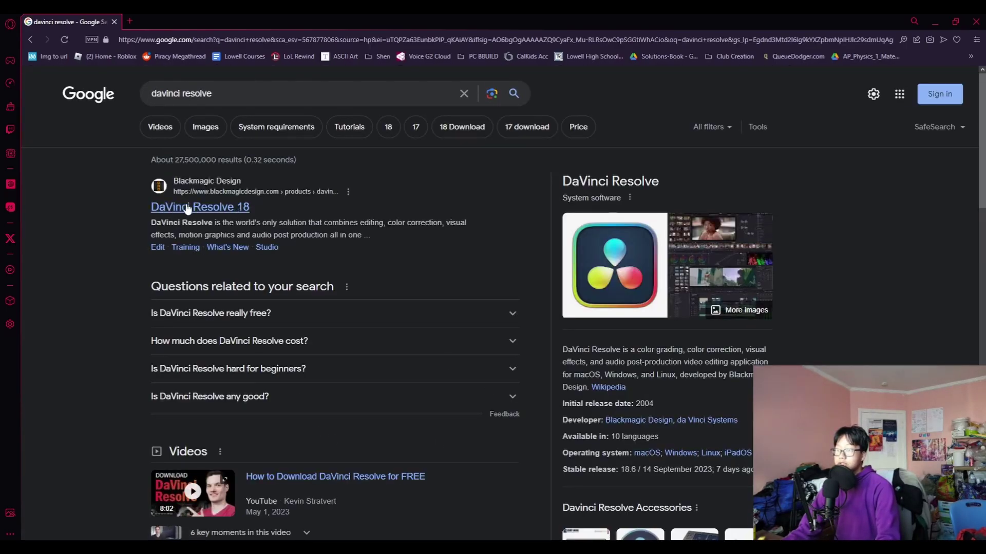
pyautogui.click(169, 207)
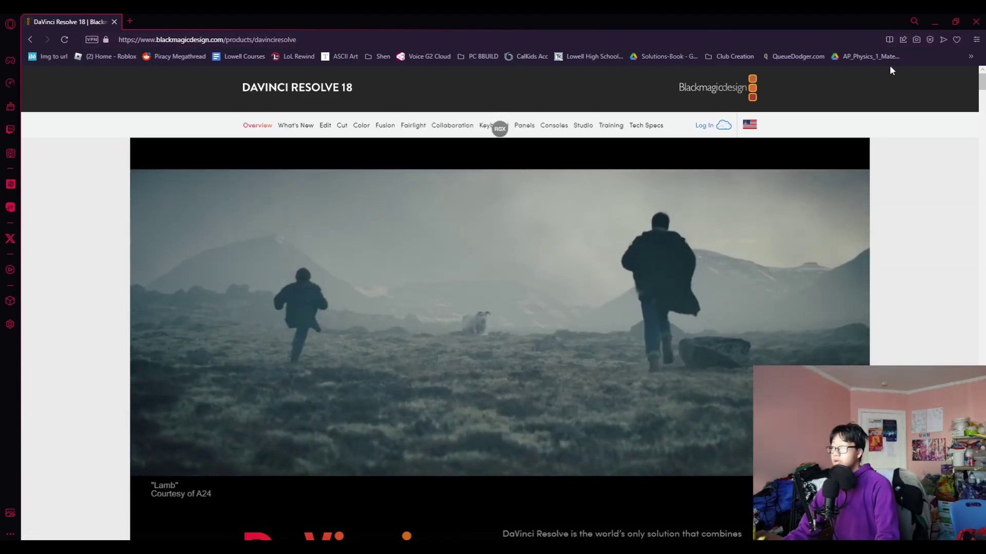
# Find the free DaVinci Resolve 18 download on the product page and choose the Windows edition of version 18.6
pyautogui.scroll(-10, 984, 185)
pyautogui.scroll(-20, 983, 185)
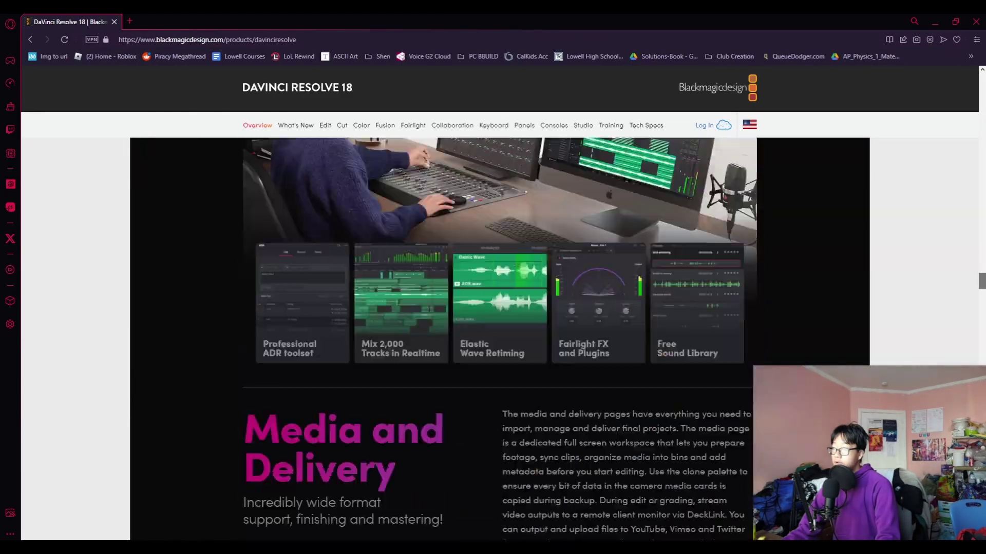
pyautogui.scroll(-20, 500, 339)
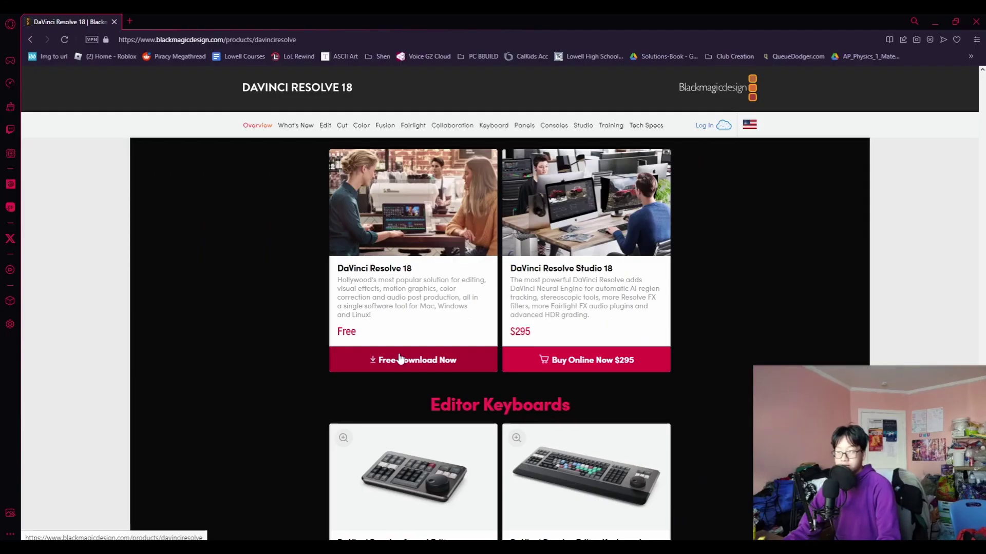
pyautogui.click(293, 494)
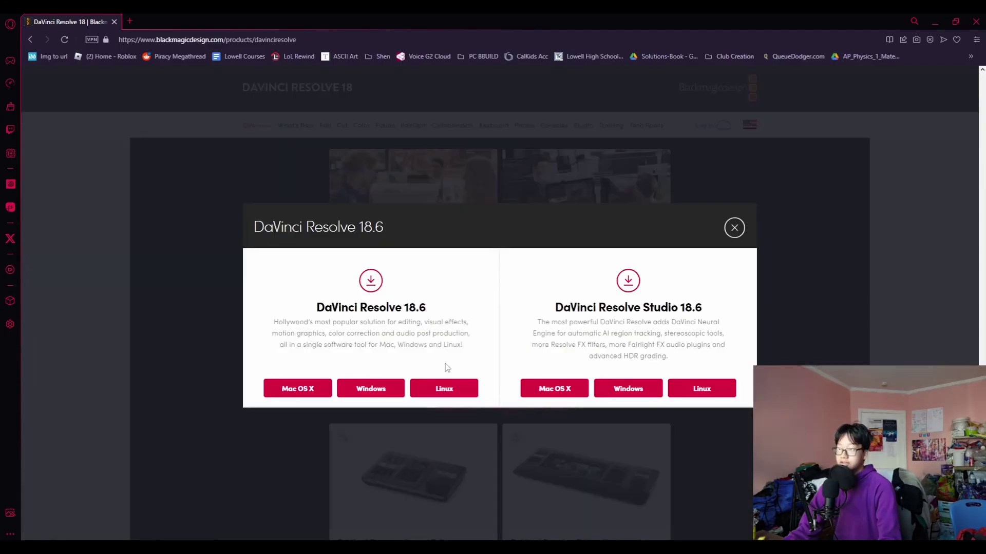
pyautogui.click(353, 392)
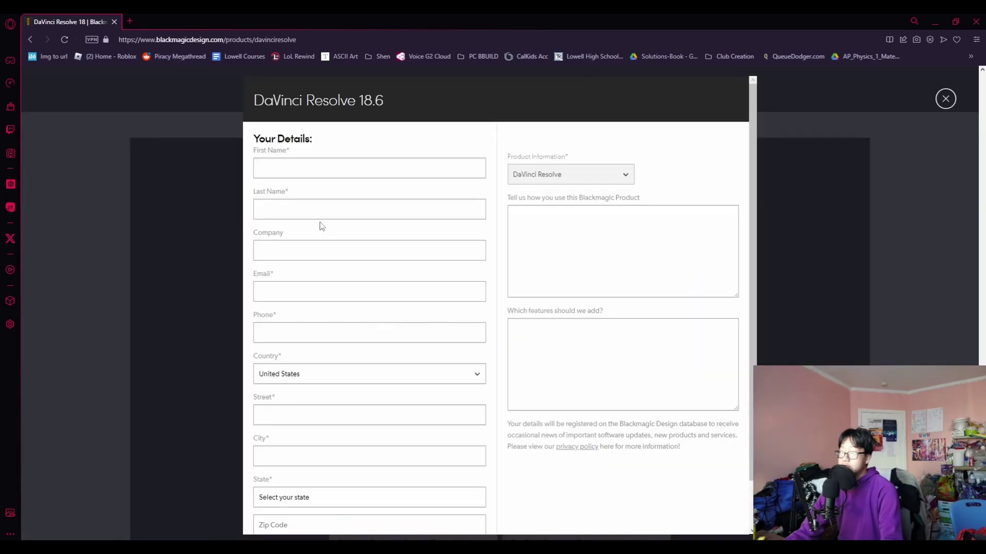
# Look over the registration form and try to submit it with the personal details left blank
pyautogui.scroll(-1, 662, 207)
pyautogui.scroll(1, 641, 318)
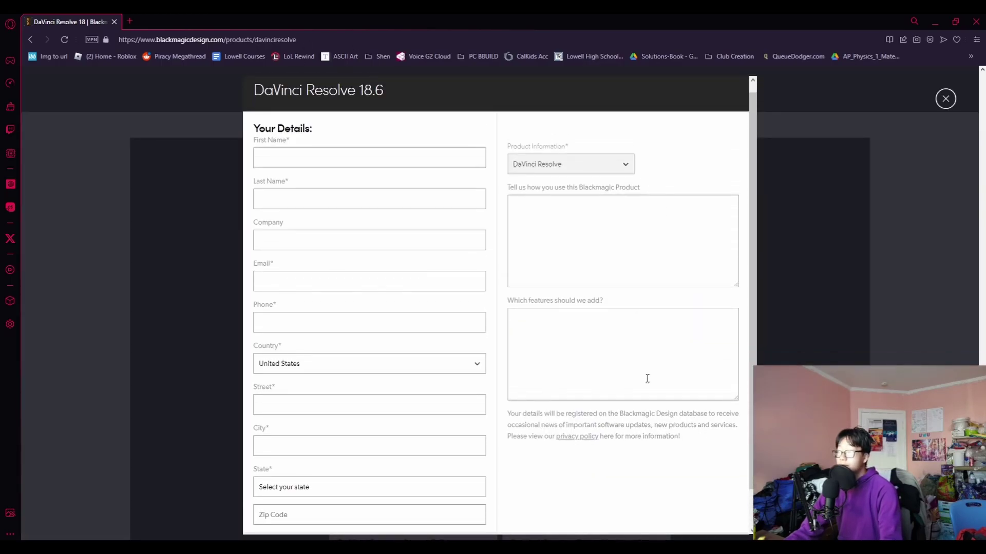
pyautogui.scroll(-1, 667, 437)
pyautogui.click(718, 519)
pyautogui.scroll(1, 597, 448)
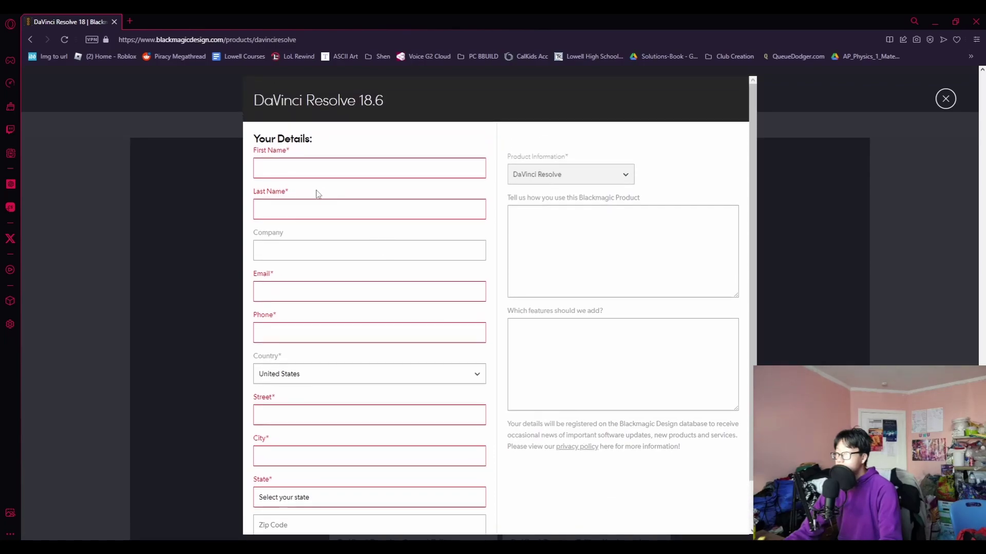
# Fill in the first name, last name, email and phone fields of the registration form with the saved entries
pyautogui.click(346, 169)
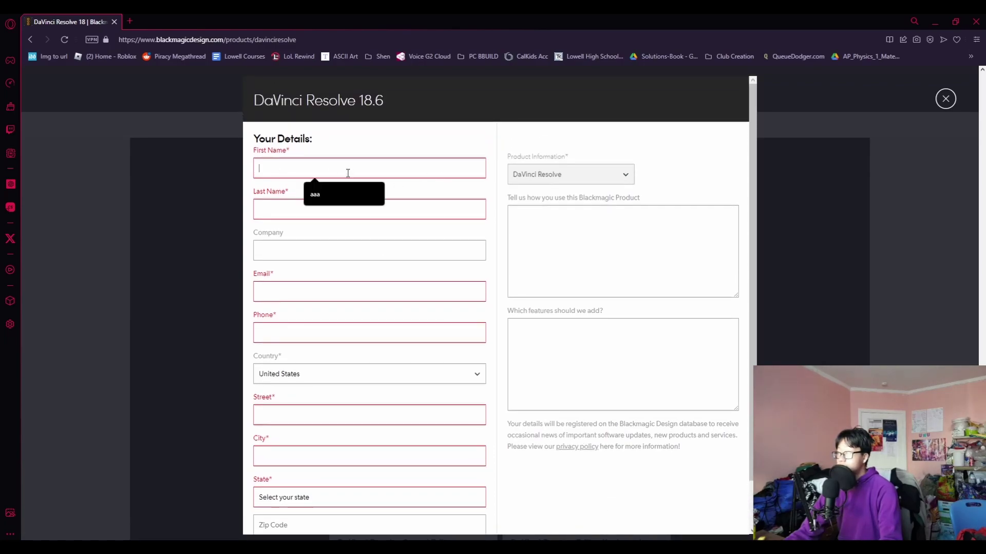
pyautogui.click(340, 211)
pyautogui.click(350, 237)
pyautogui.click(321, 291)
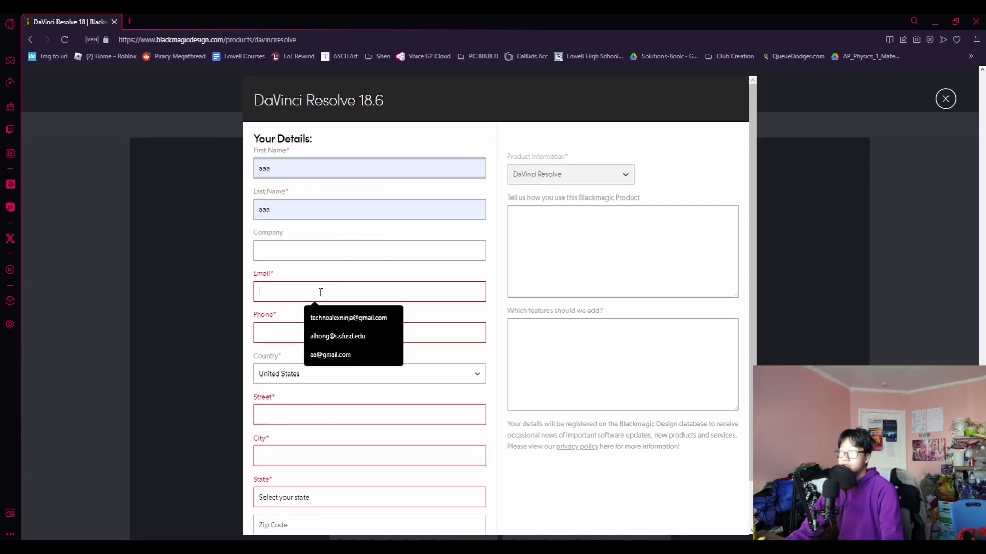
pyautogui.click(328, 355)
pyautogui.click(293, 331)
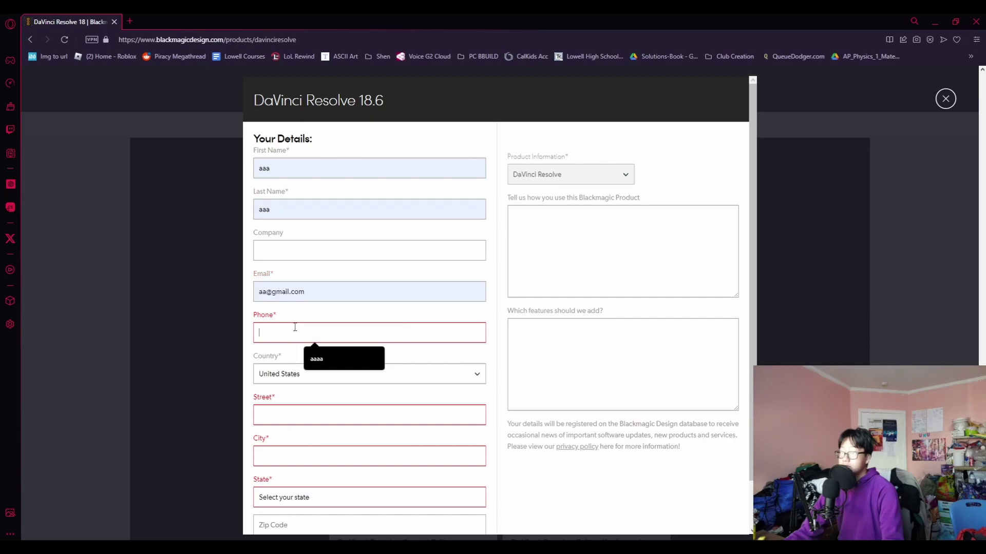
pyautogui.click(330, 358)
# Fill in the street and city, select Iowa as the state, and submit the registration to get the download
pyautogui.click(326, 420)
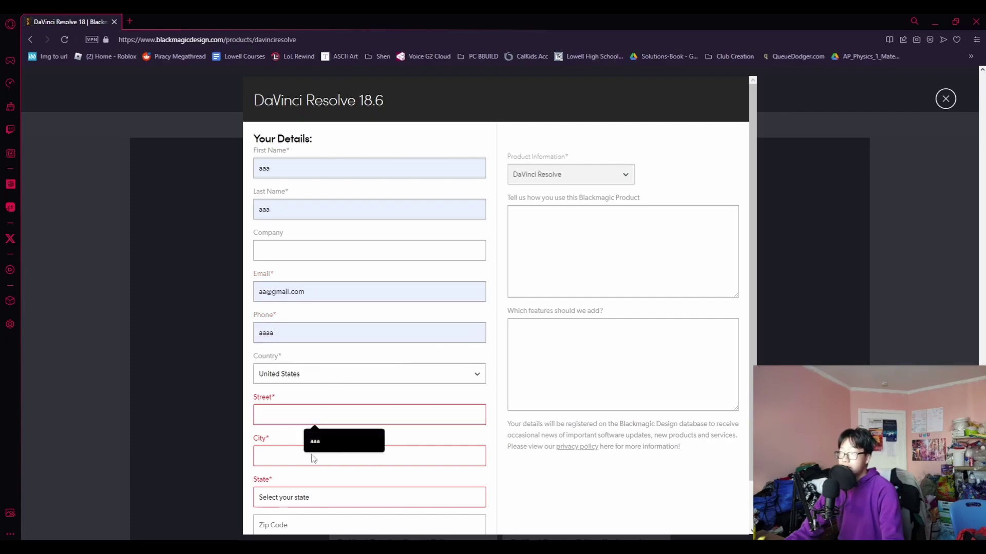
pyautogui.click(318, 439)
pyautogui.click(307, 454)
pyautogui.click(317, 473)
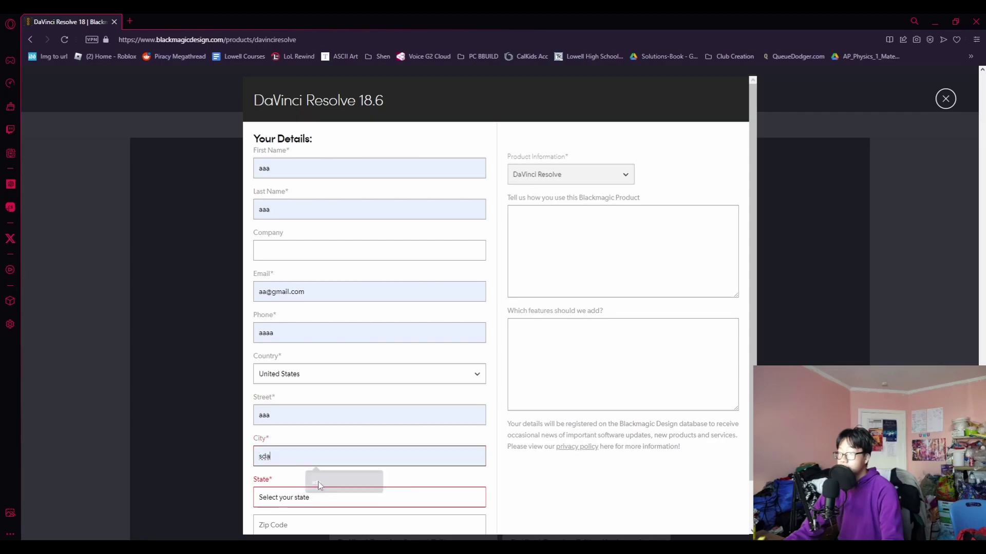
pyautogui.click(310, 499)
pyautogui.click(278, 453)
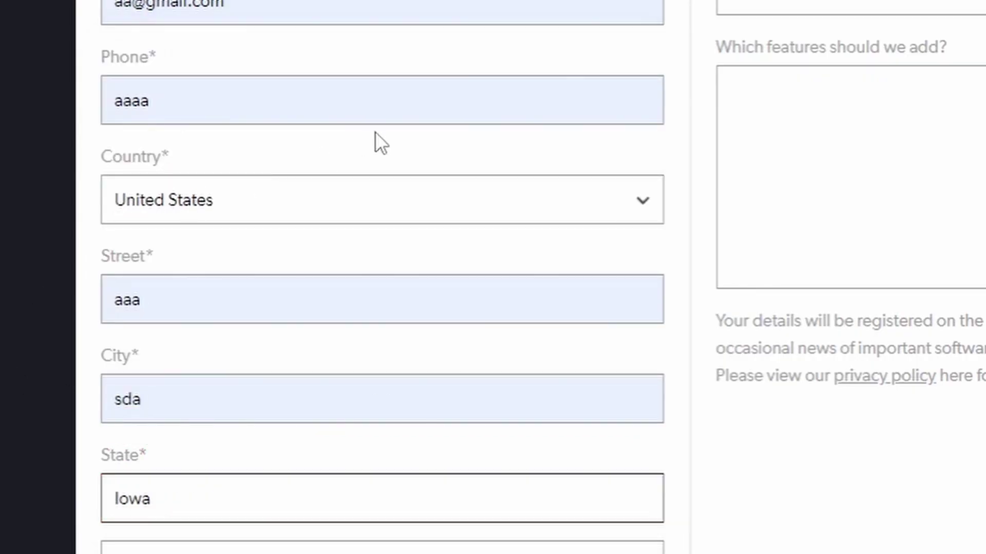
pyautogui.scroll(-1, 266, 461)
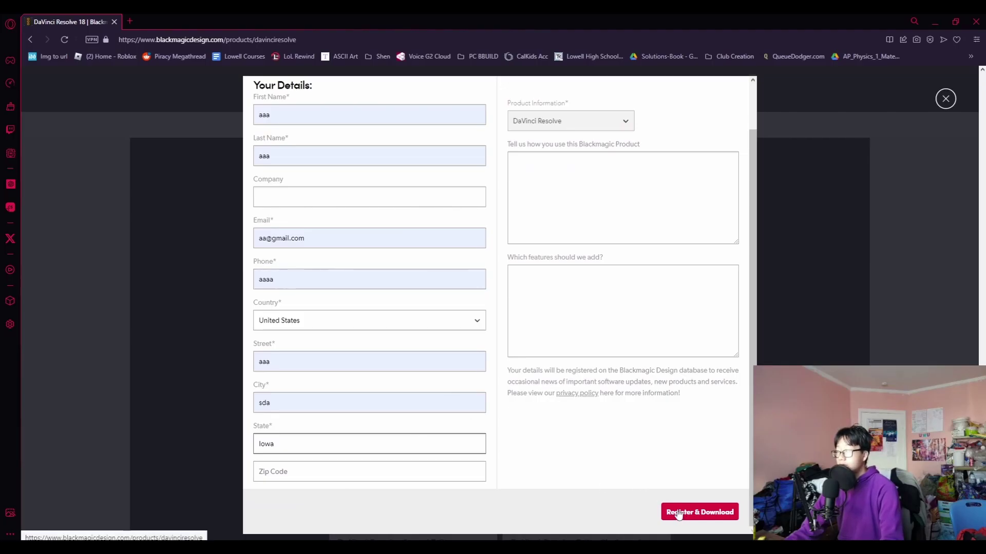
pyautogui.click(673, 511)
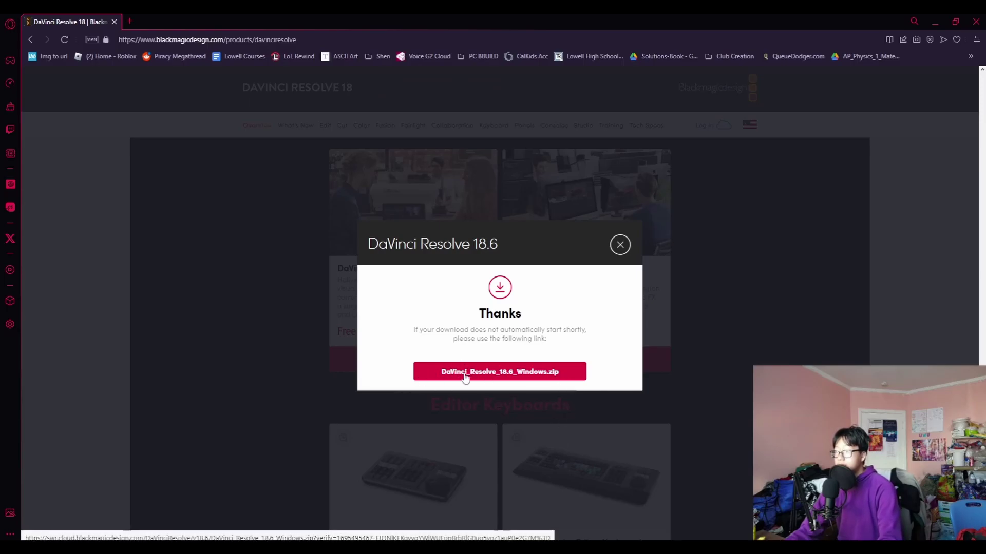
# Start the DaVinci_Resolve_18.6_Windows.zip download and cancel it
pyautogui.click(466, 379)
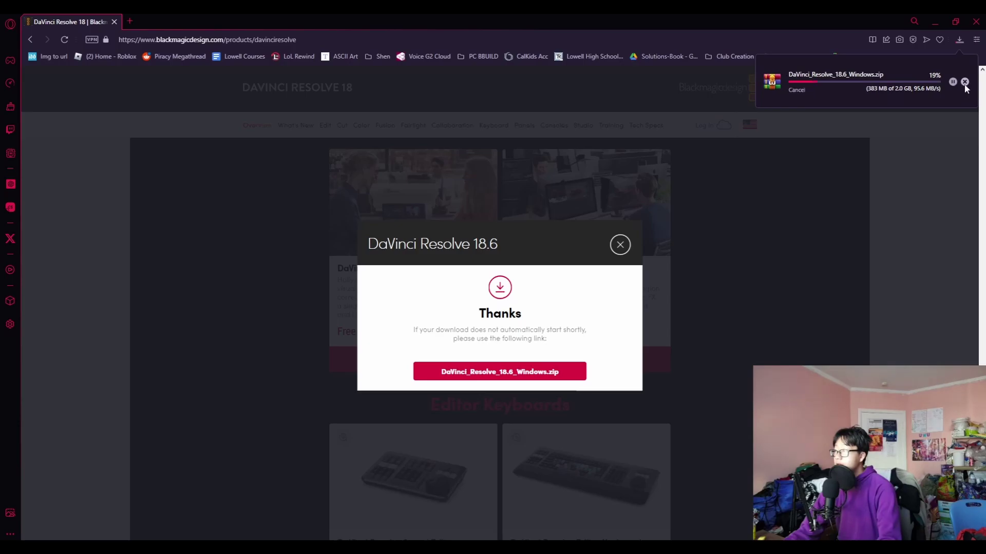
pyautogui.click(964, 83)
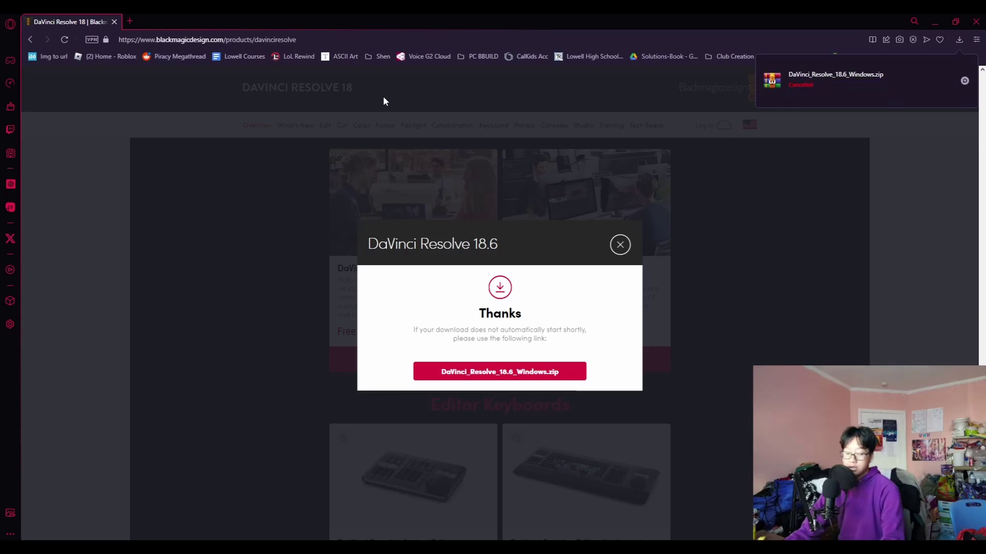
# Search for winrar in a new tab, open the official WinRAR site, and return to the DaVinci Resolve page to view the downloads
pyautogui.hotkey('ctrl', 't')
pyautogui.write('winrar')
pyautogui.press('Return')
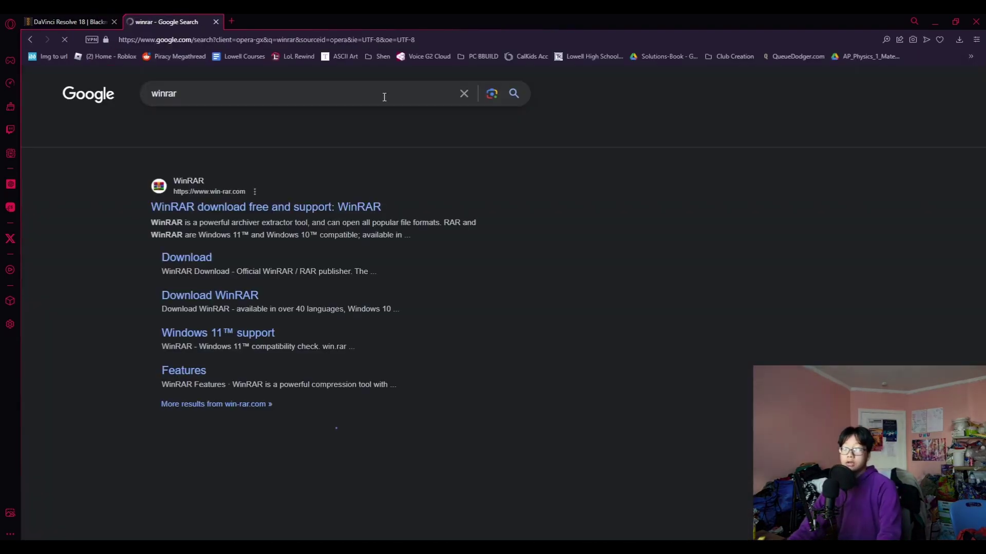
pyautogui.click(243, 208)
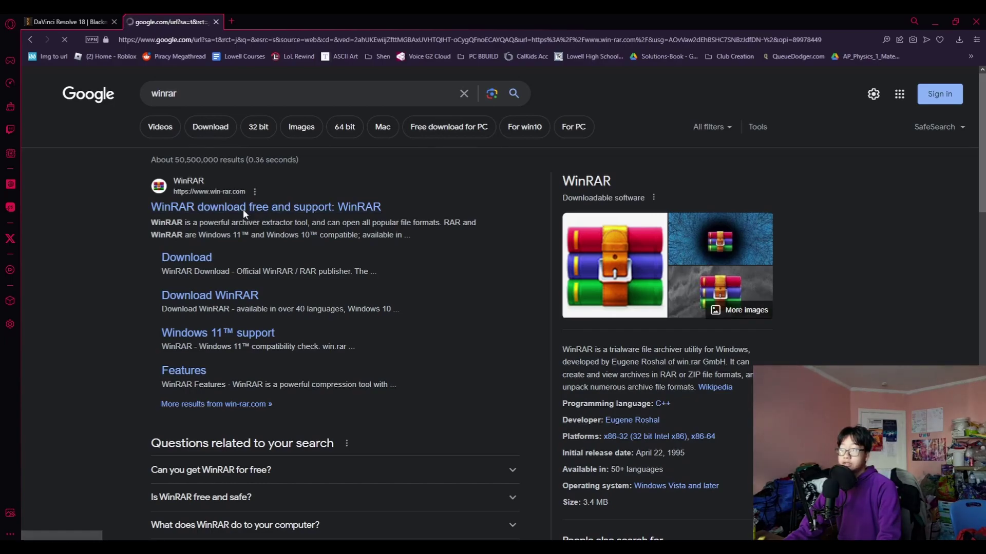
pyautogui.click(34, 18)
pyautogui.click(959, 40)
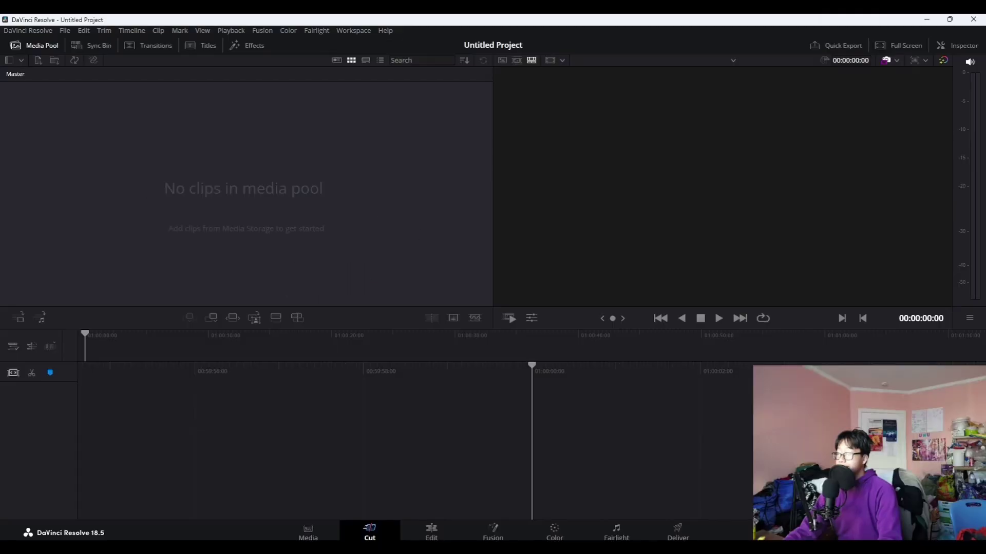
# Import the desktop clips 20230913_095223, 20230913_095051 and 20230913_095912 into DaVinci Resolve's media pool, changing the project frame rate to match them
pyautogui.press('super+d')
pyautogui.moveTo(222, 107); pyautogui.dragTo(374, 408)
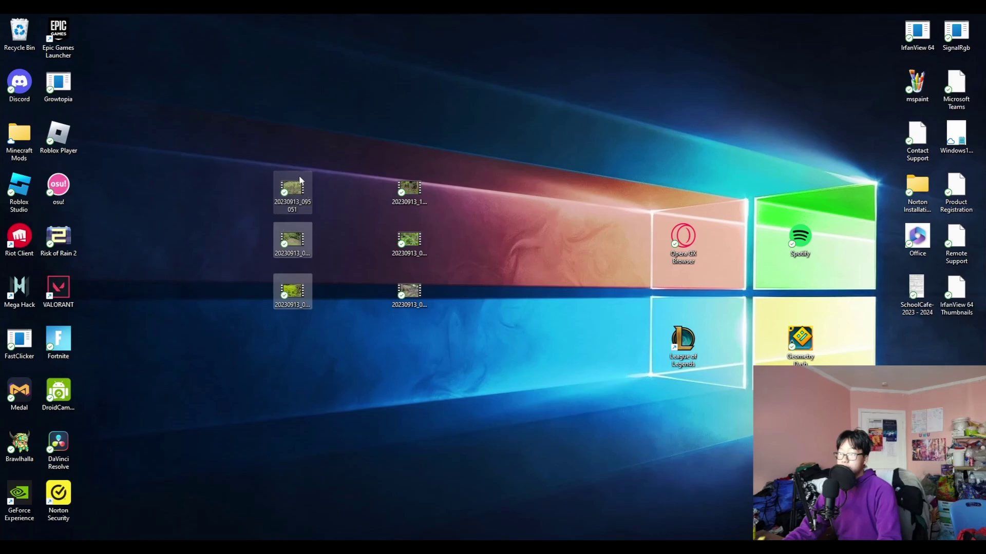
pyautogui.click(293, 549)
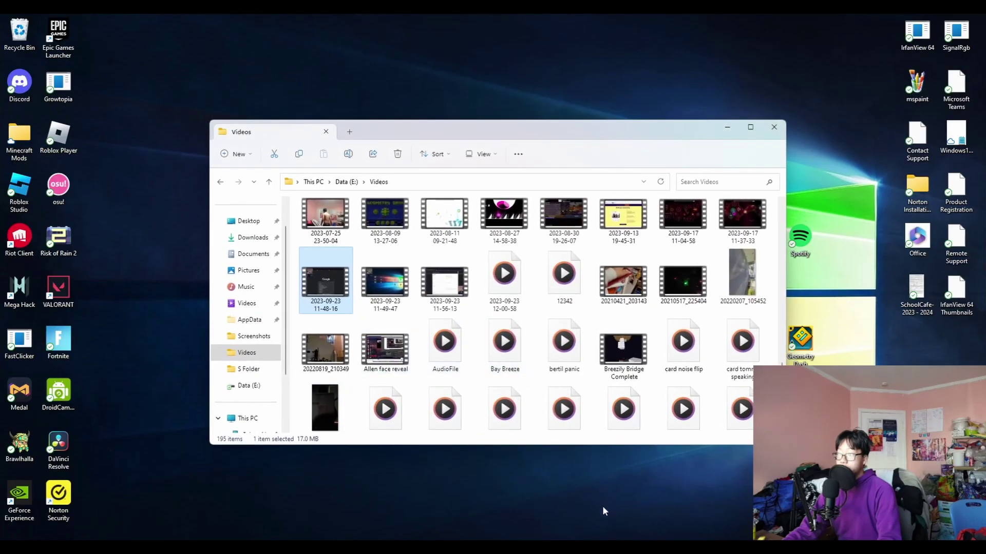
pyautogui.click(604, 511)
pyautogui.click(727, 129)
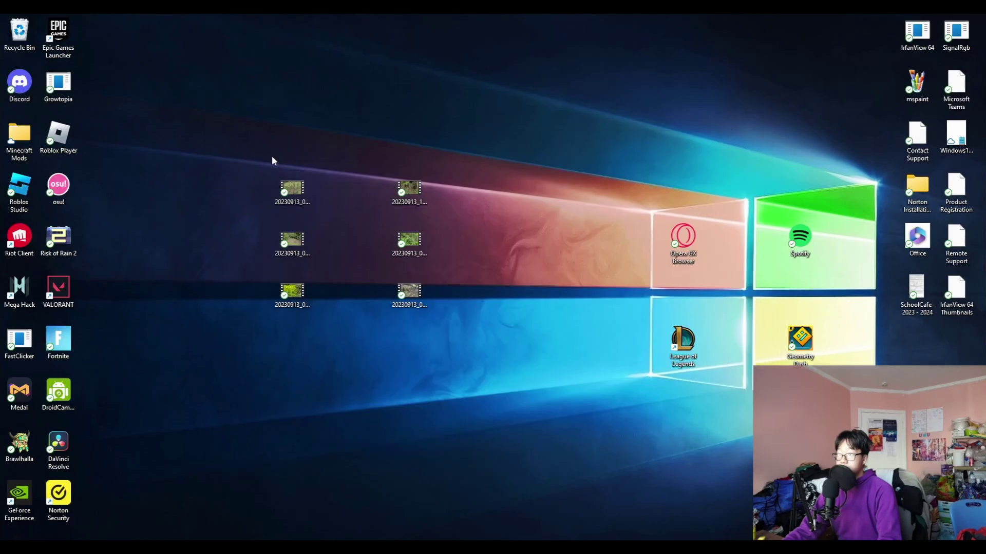
pyautogui.moveTo(276, 164); pyautogui.dragTo(312, 311)
pyautogui.moveTo(309, 198); pyautogui.dragTo(174, 159)
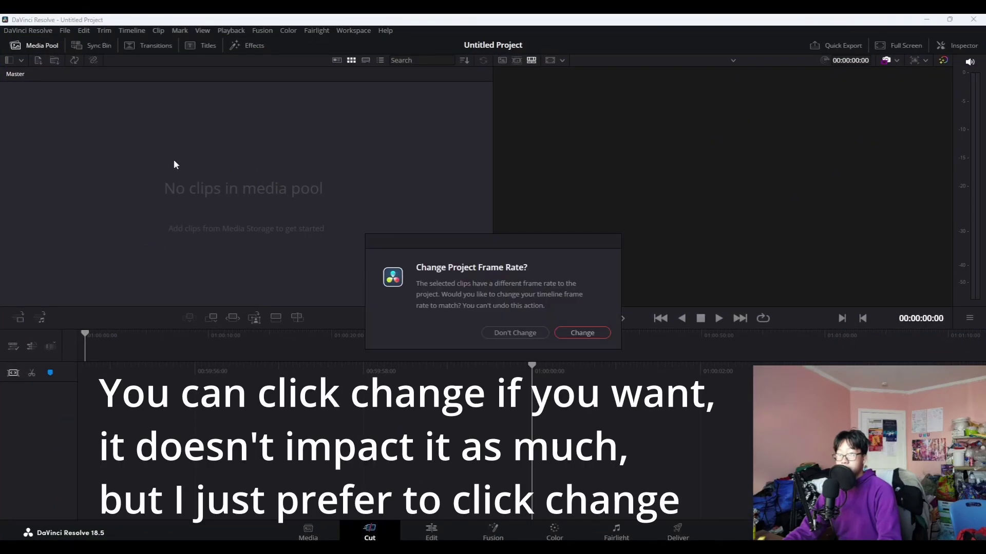
pyautogui.click(581, 334)
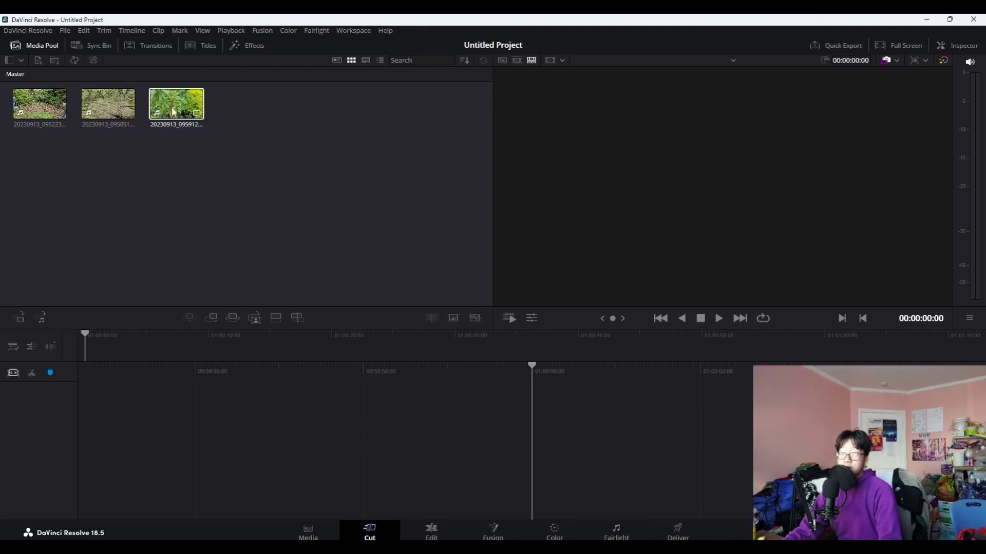
# Place the 20230913_095912 clip at the start of a new timeline and preview its footage
pyautogui.moveTo(176, 104); pyautogui.dragTo(536, 460)
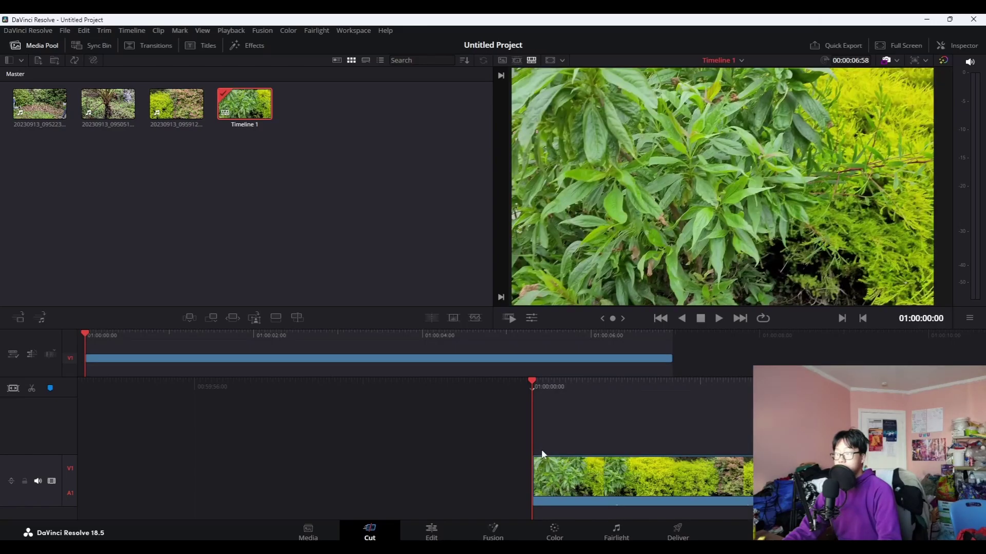
pyautogui.moveTo(536, 391); pyautogui.dragTo(141, 321)
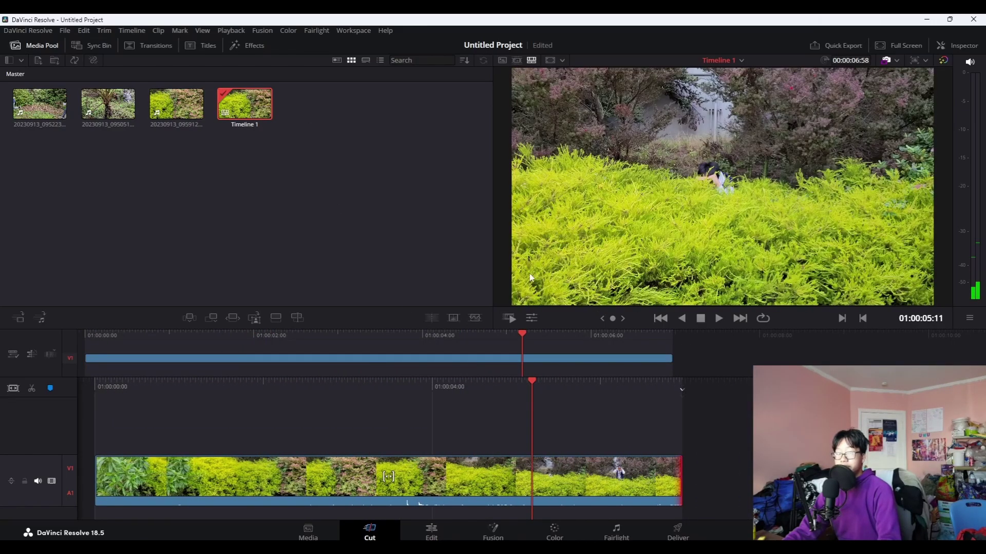
pyautogui.moveTo(466, 383)
pyautogui.mouseDown()
pyautogui.moveTo(609, 382)
pyautogui.moveTo(467, 378)
pyautogui.mouseUp()
# Append the 20230913_095051 clip directly after the first clip and play back the cut between them
pyautogui.moveTo(108, 106); pyautogui.dragTo(689, 472)
pyautogui.moveTo(594, 378); pyautogui.dragTo(693, 397)
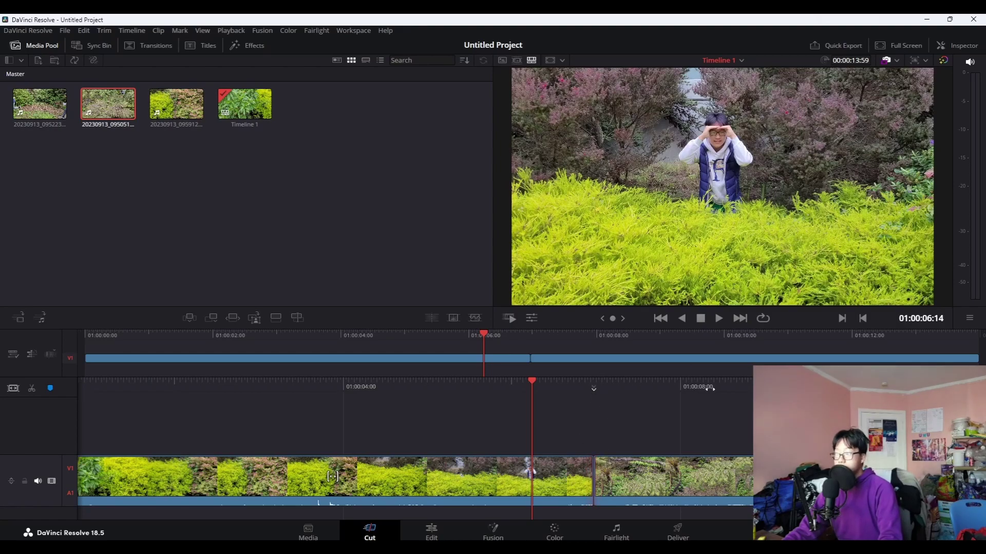
pyautogui.press('space')
pyautogui.press('space')
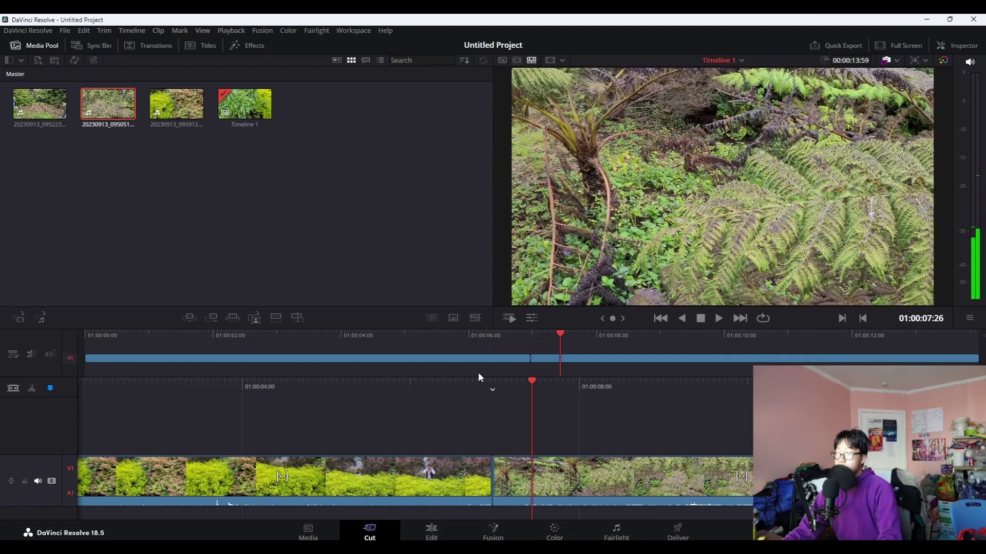
pyautogui.click(497, 336)
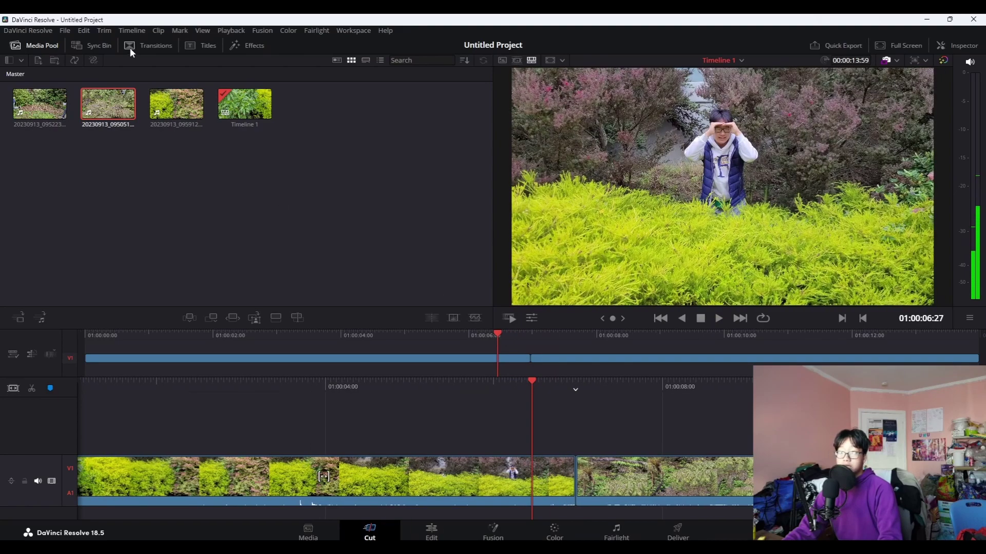
# Add the Glitch transition from the Fusion Transitions to the selected edit points and clip at the start of the timeline
pyautogui.click(154, 45)
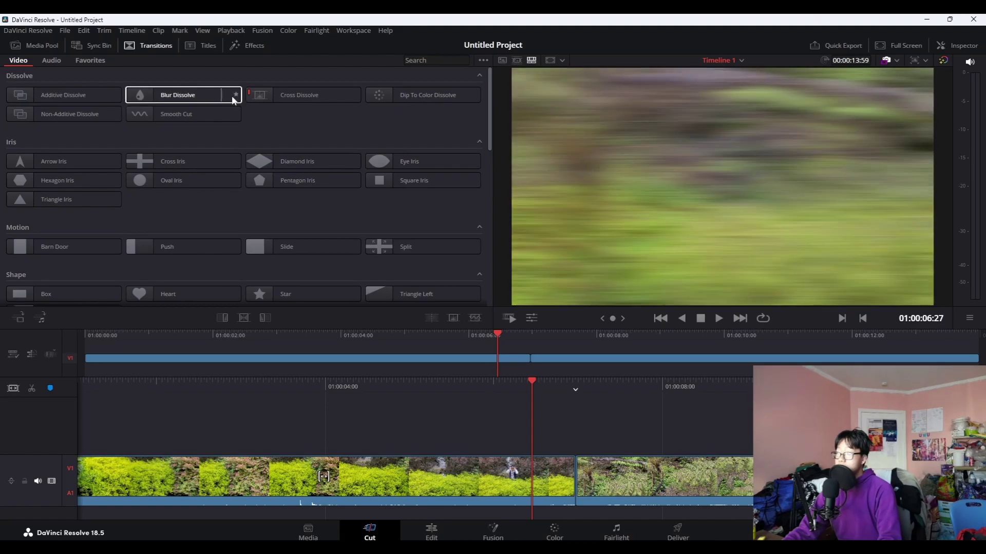
pyautogui.scroll(-1, 308, 234)
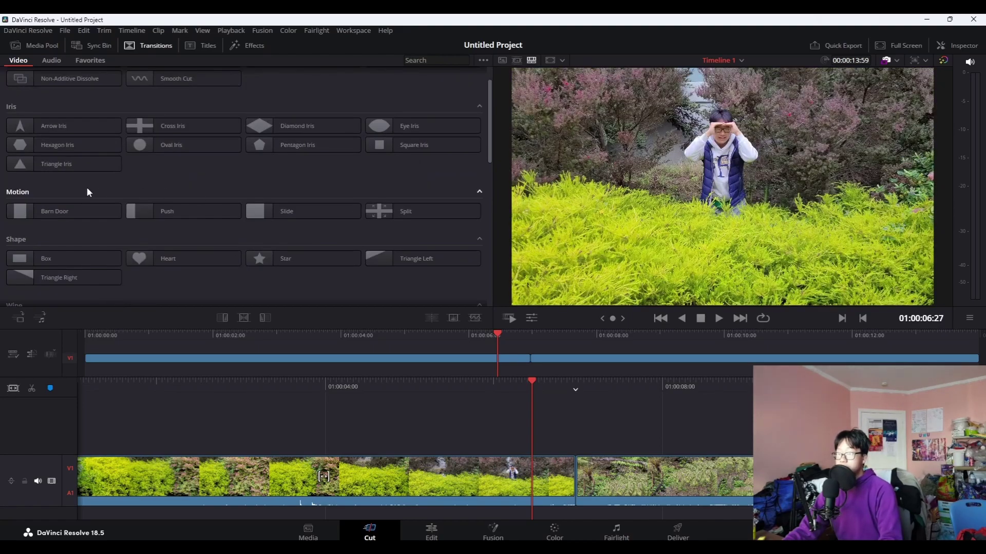
pyautogui.scroll(-5, 273, 238)
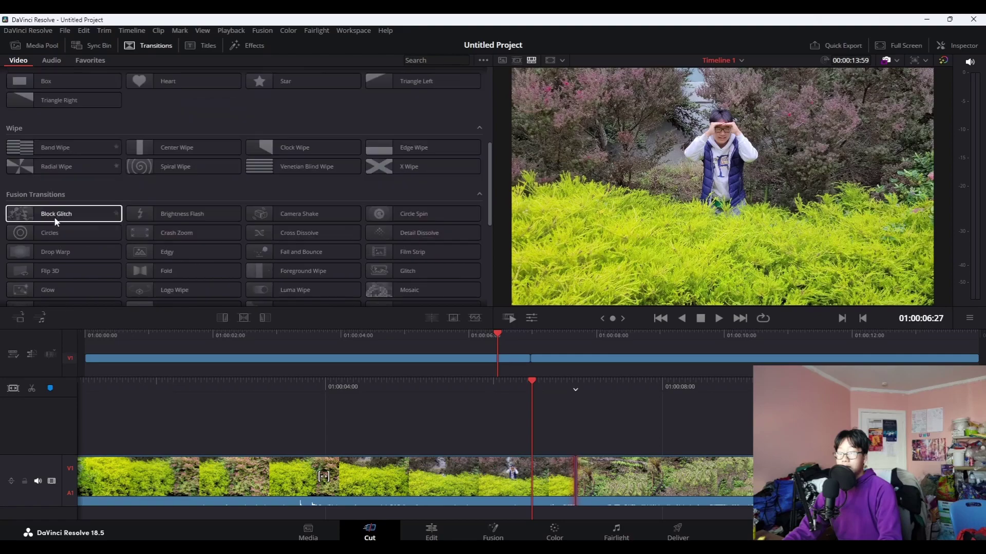
pyautogui.scroll(-1, 178, 191)
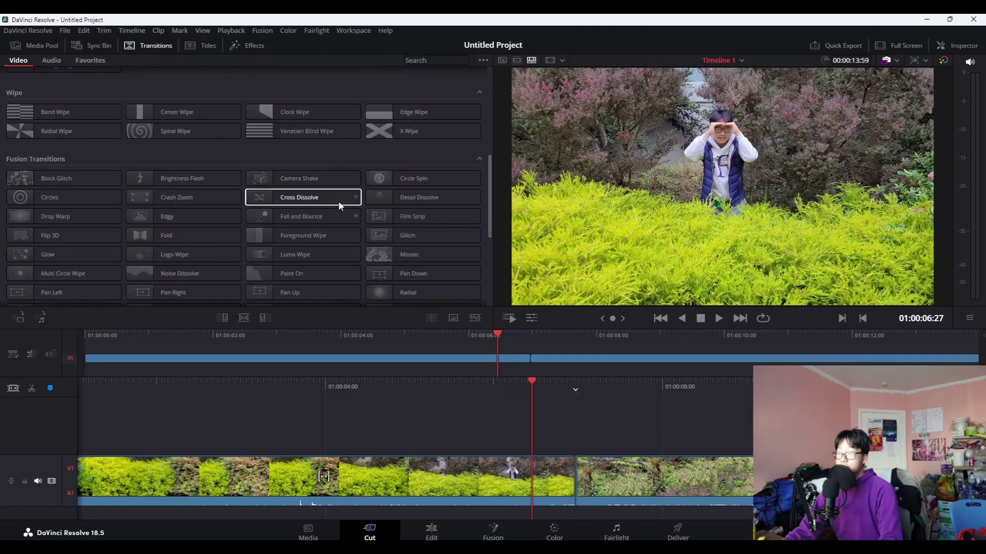
pyautogui.scroll(-1, 349, 203)
pyautogui.rightClick(409, 204)
pyautogui.click(489, 470)
pyautogui.click(489, 471)
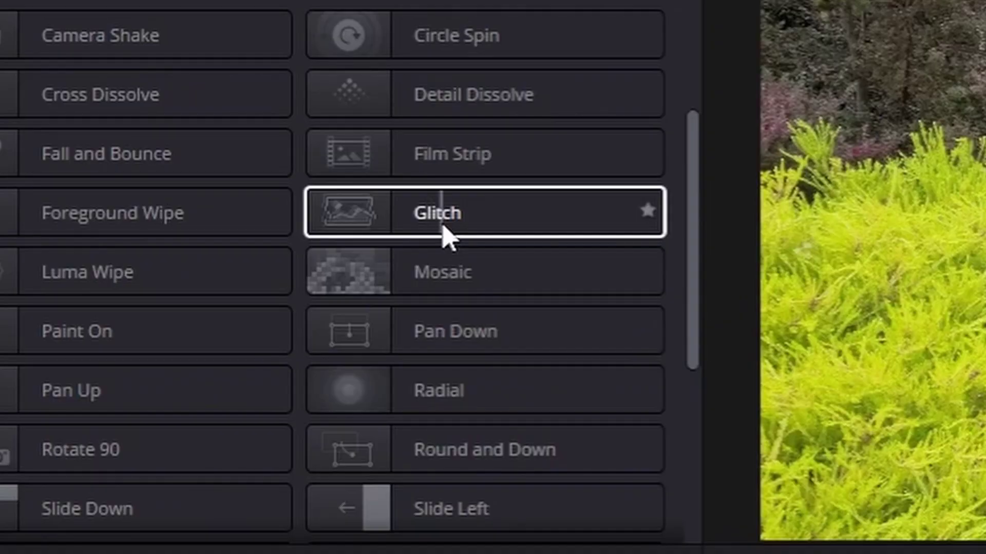
pyautogui.rightClick(411, 206)
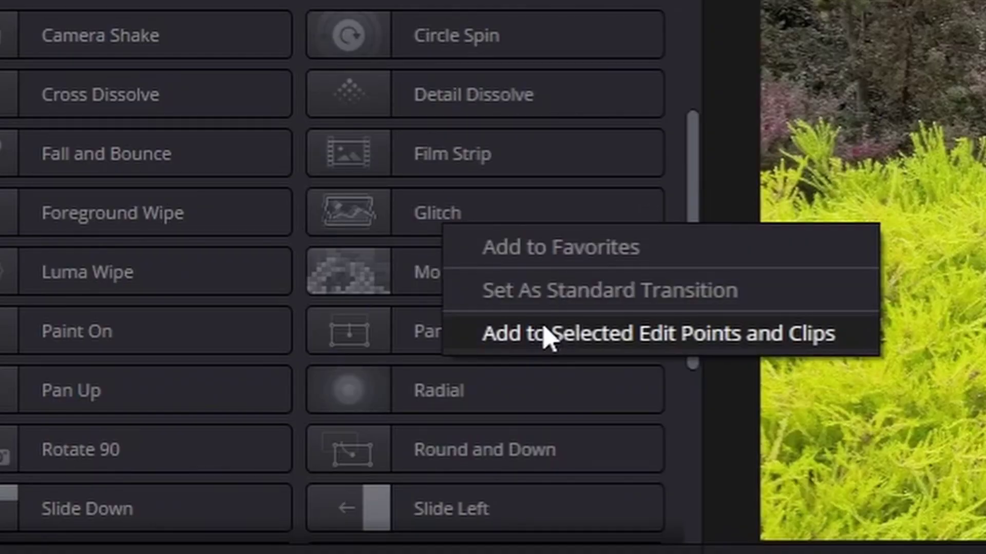
pyautogui.click(548, 336)
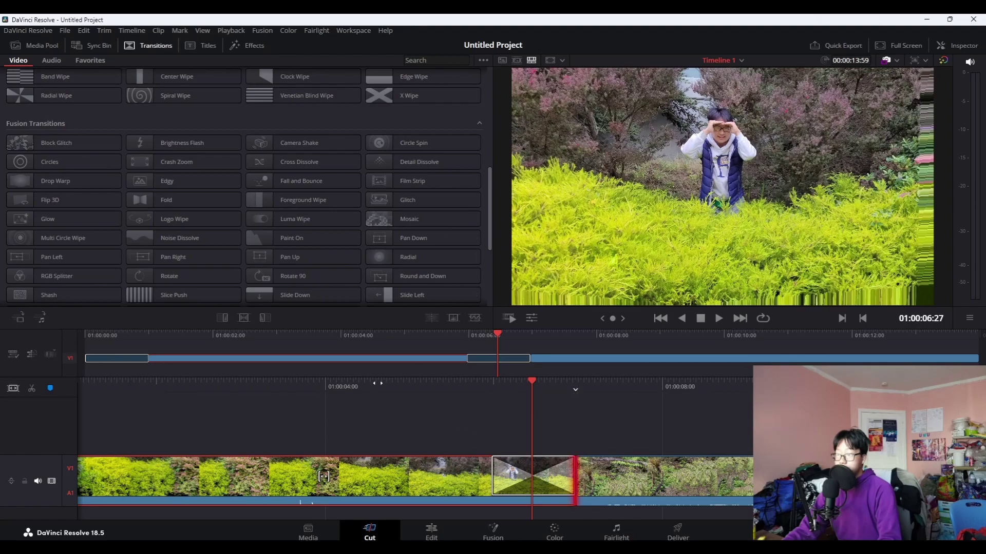
# Stretch the Glitch transition at the first clip's end far back over that clip and play it through the cut
pyautogui.moveTo(492, 472); pyautogui.dragTo(234, 460)
pyautogui.press('j')
pyautogui.press('j')
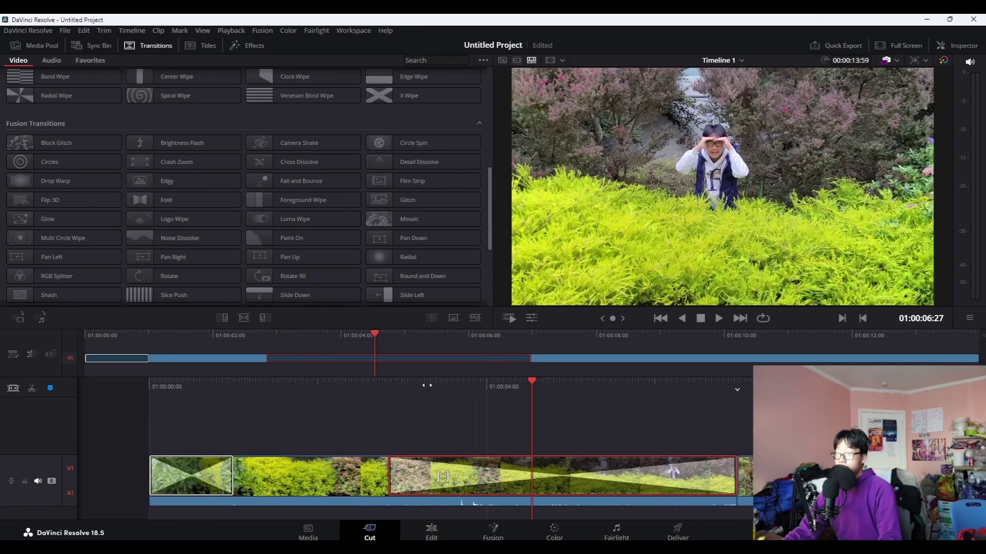
pyautogui.press('k')
pyautogui.press('l')
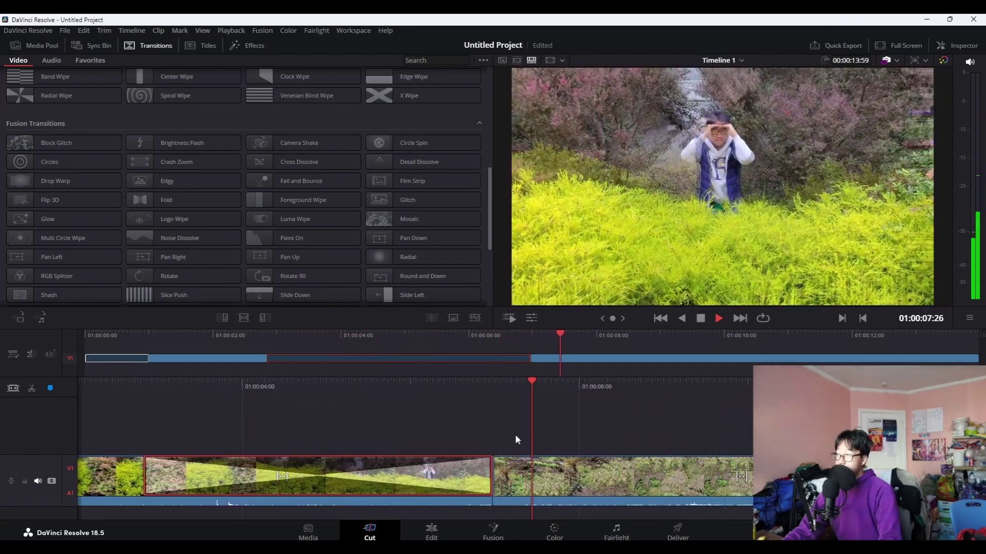
pyautogui.press('k')
# Shorten the Glitch transition at the first clip's end to under one second and play back the cut
pyautogui.click(405, 358)
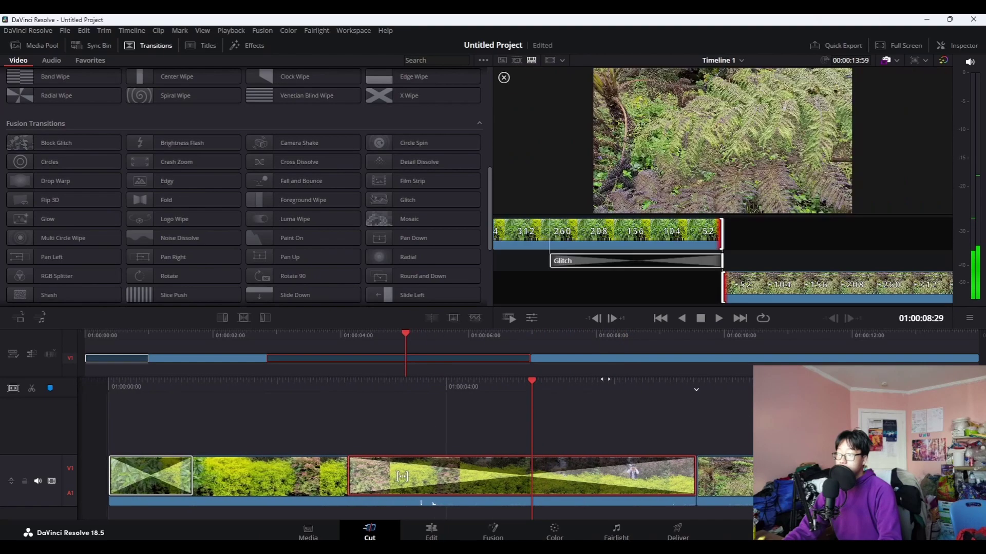
pyautogui.moveTo(349, 486); pyautogui.dragTo(646, 480)
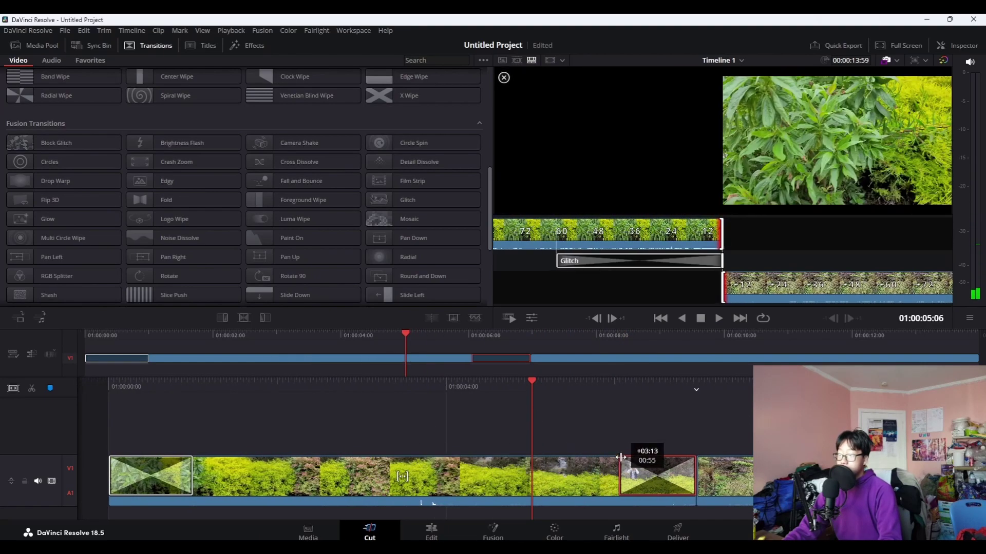
pyautogui.scroll(-2, 573, 388)
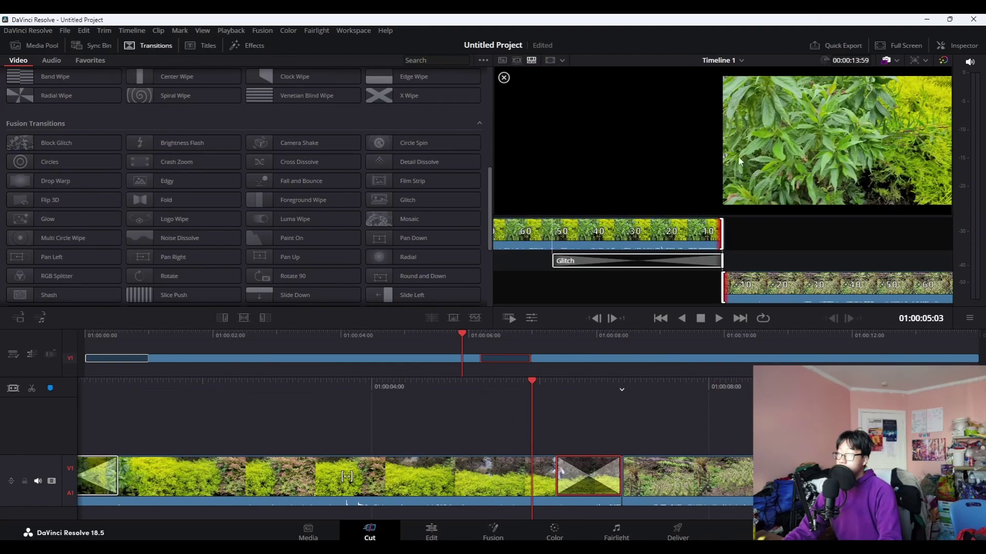
pyautogui.press('space')
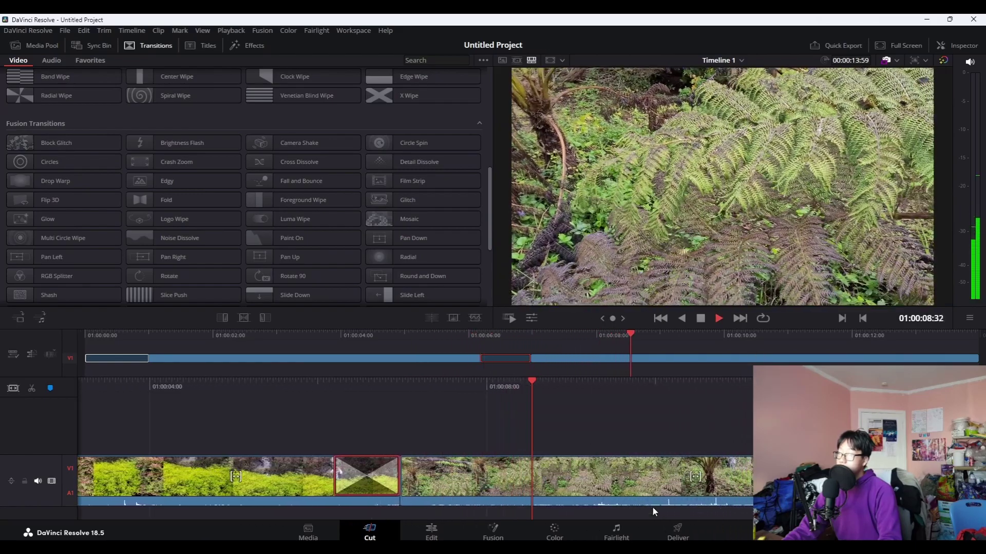
pyautogui.scroll(20, 579, 493)
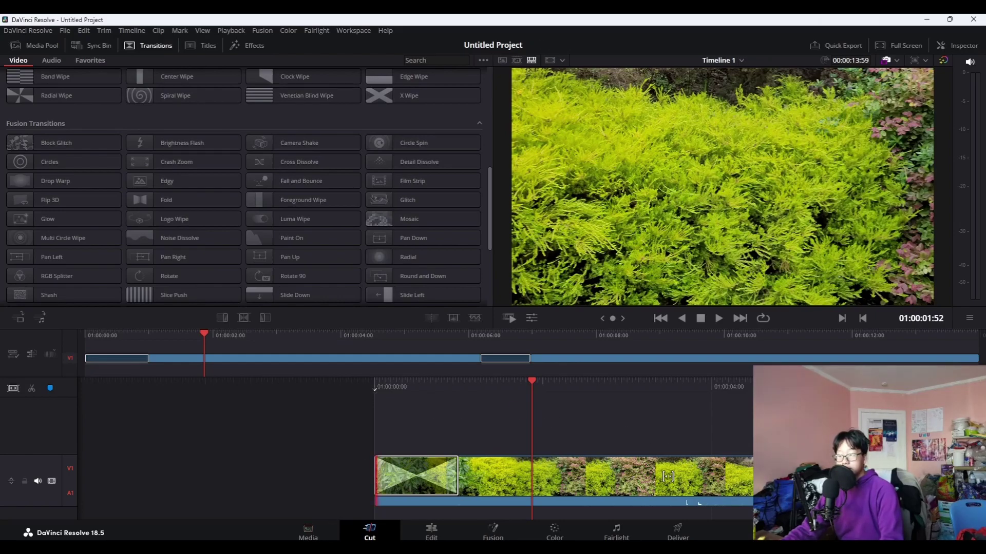
# Switch to the browser, search for "green screen dinosaur video" in a new tab and open the YouTube video Dinosaur on green screen 01
pyautogui.click(410, 488)
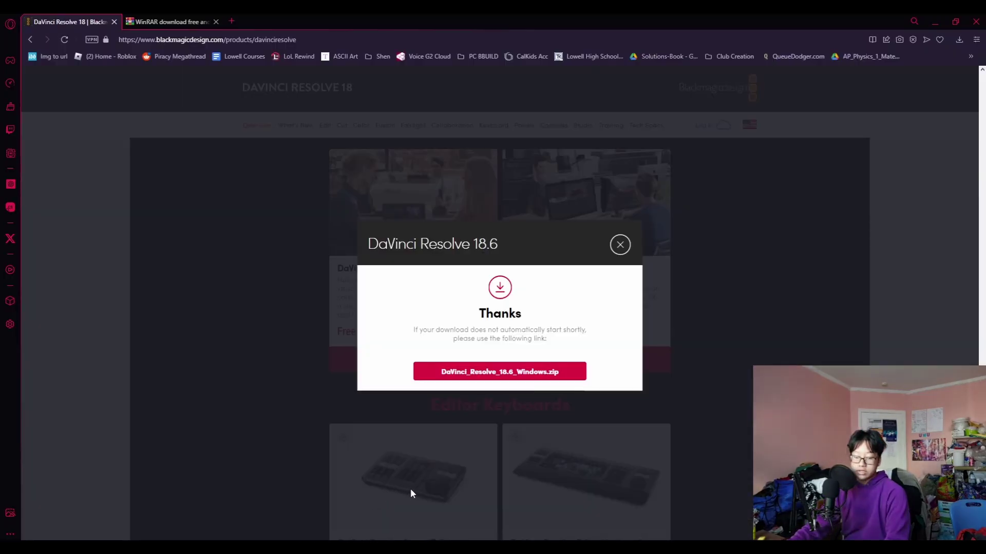
pyautogui.click(230, 21)
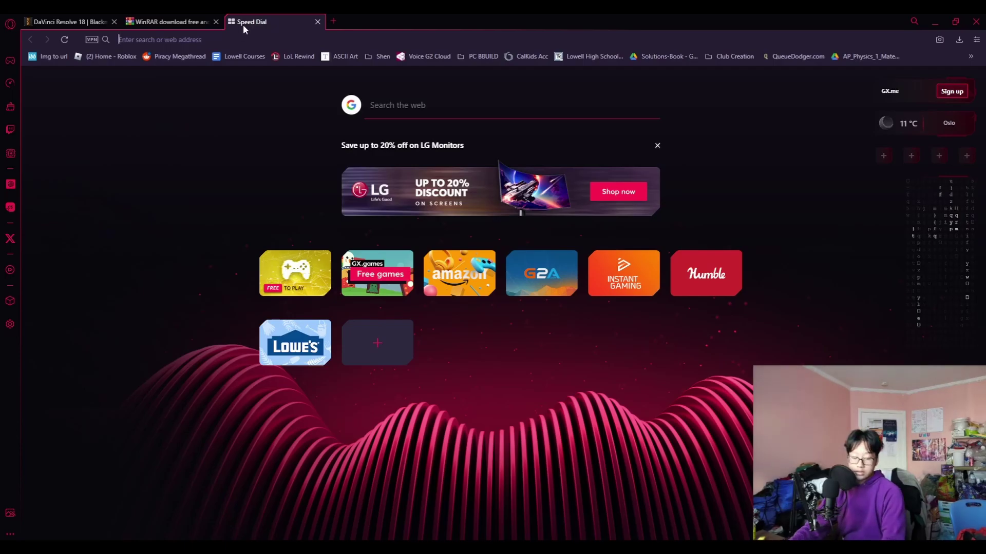
pyautogui.write('green screen dinosaur video')
pyautogui.press('Return')
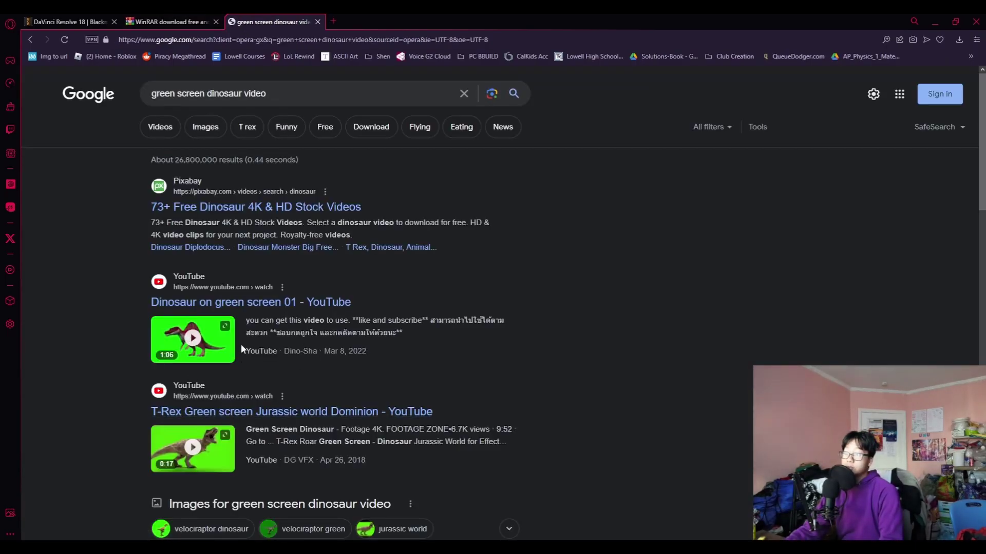
pyautogui.click(200, 303)
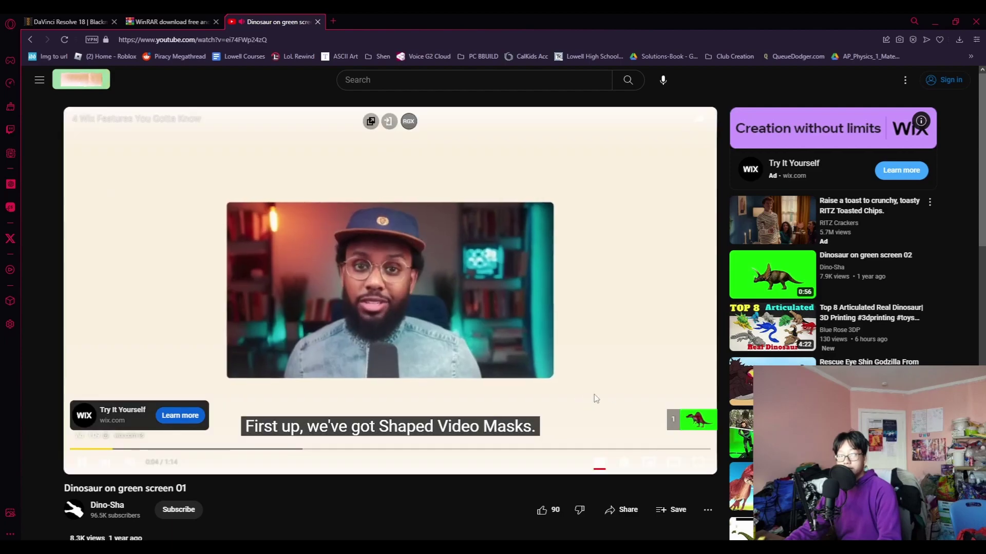
pyautogui.click(687, 420)
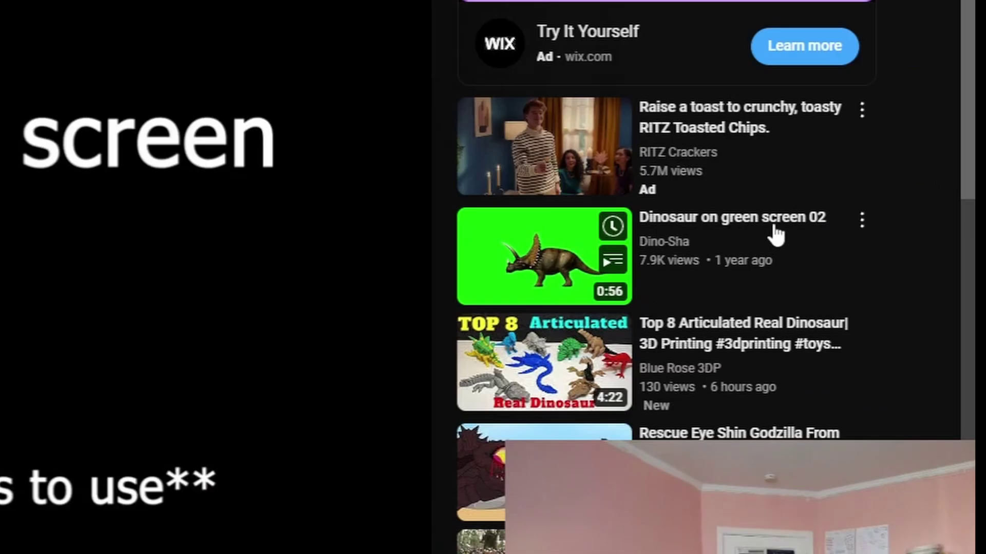
# Pause the Dinosaur on green screen 01 video and copy its web address
pyautogui.scroll(-1, 169, 366)
pyautogui.scroll(-3, 319, 317)
pyautogui.scroll(4, 320, 317)
pyautogui.click(242, 157)
pyautogui.click(255, 39)
pyautogui.hotkey('ctrl', 'c')
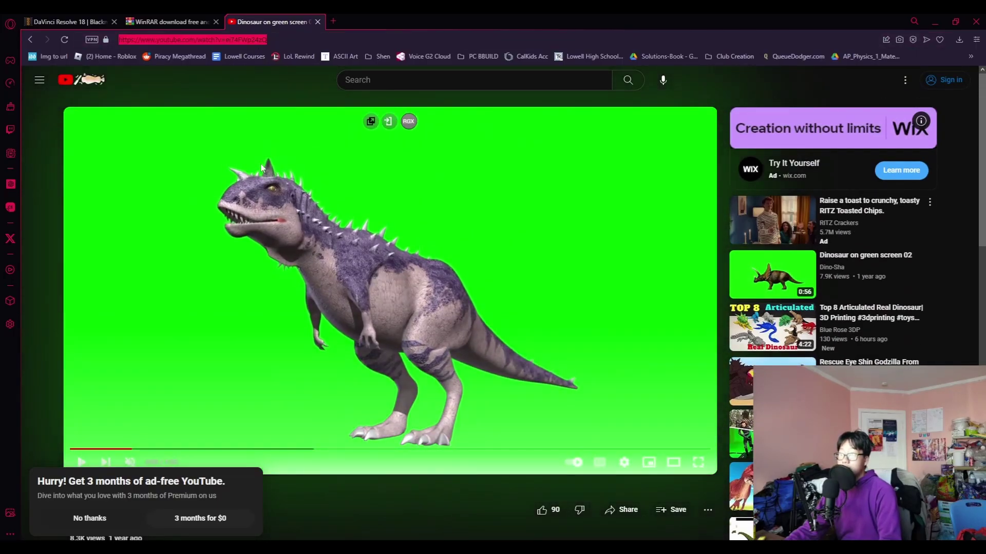
# Search for "youtube video downloader" in a new tab and open the SSYouTube.com online video downloader
pyautogui.write('t')
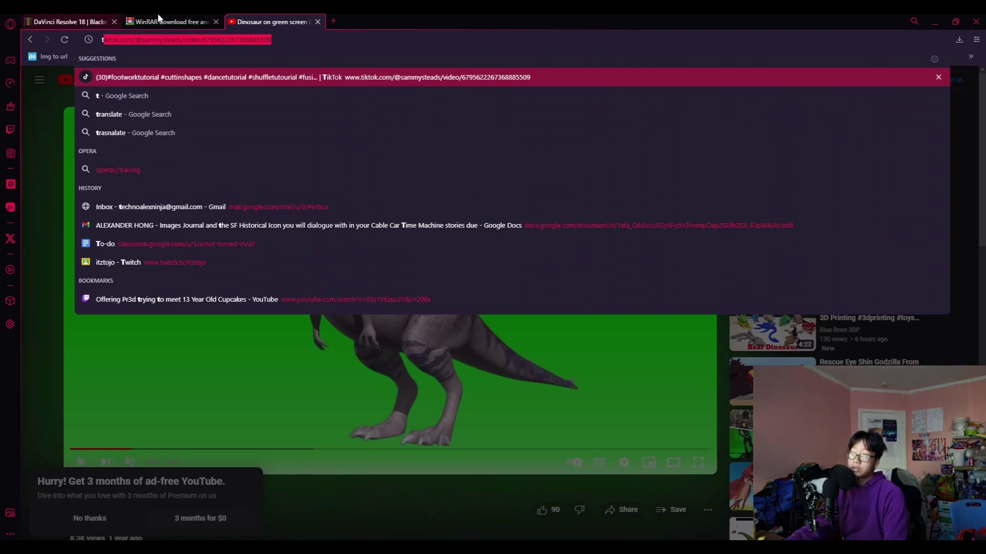
pyautogui.click(333, 21)
pyautogui.write('youtube ')
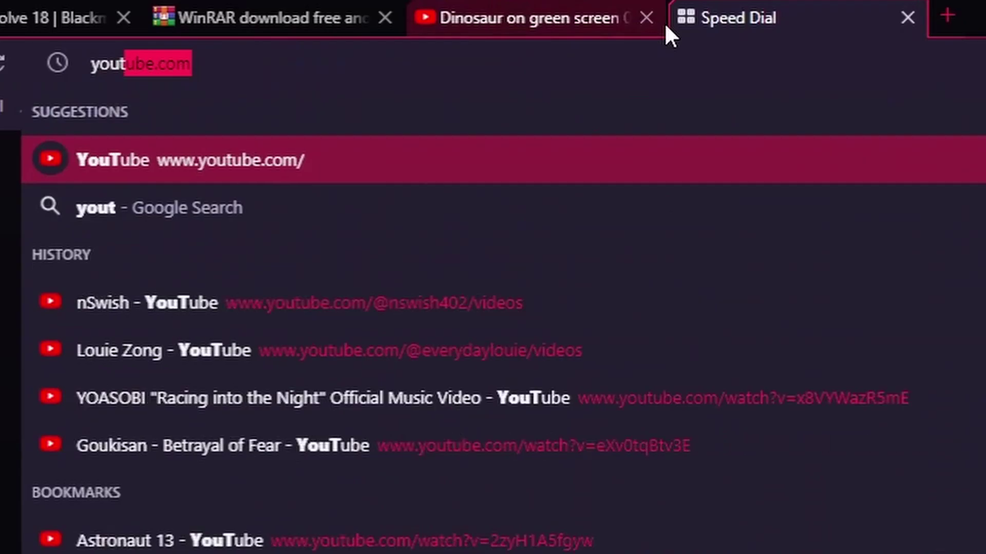
pyautogui.write('video dowjn')
pyautogui.press('BackSpace')
pyautogui.press('BackSpace')
pyautogui.write('nloader')
pyautogui.press('Return')
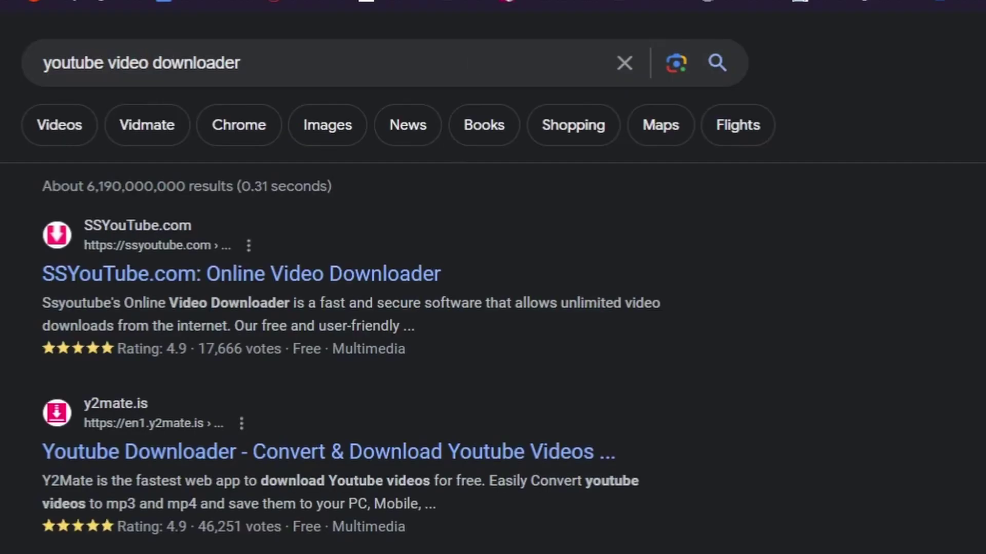
pyautogui.click(20, 278)
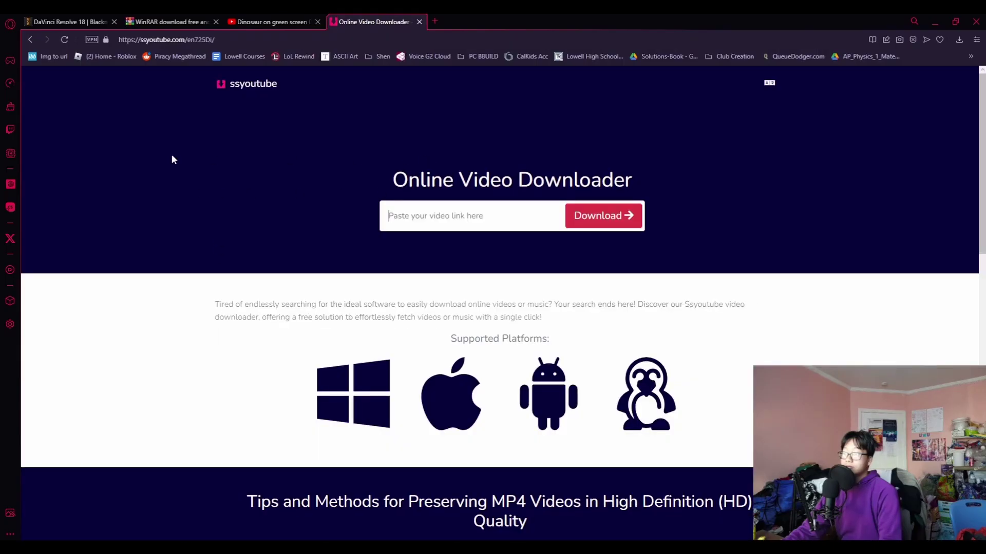
# Paste the copied video link into the downloader, download the 720 mp4 version and return from the ad tab
pyautogui.write('v')
pyautogui.press('BackSpace')
pyautogui.write('v')
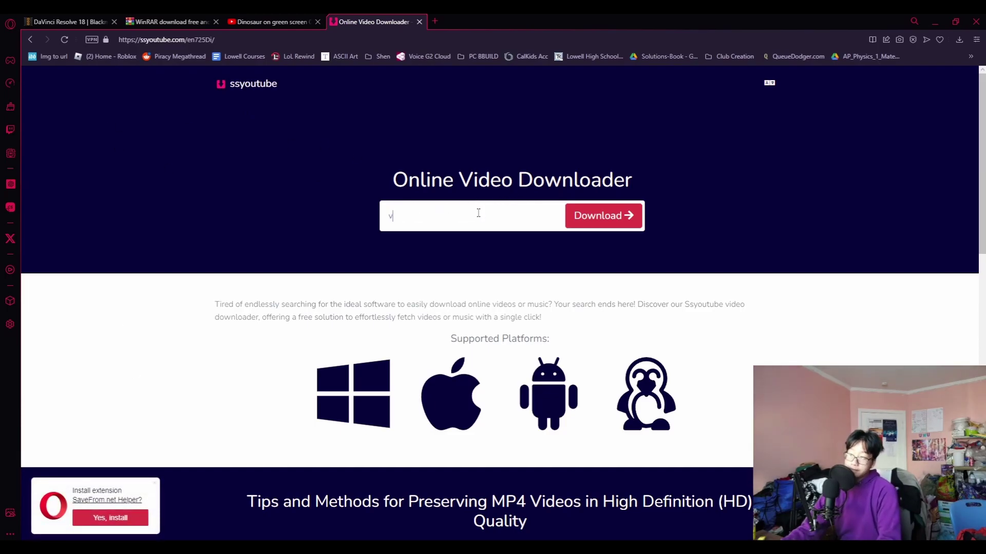
pyautogui.hotkey('ctrl', 'v')
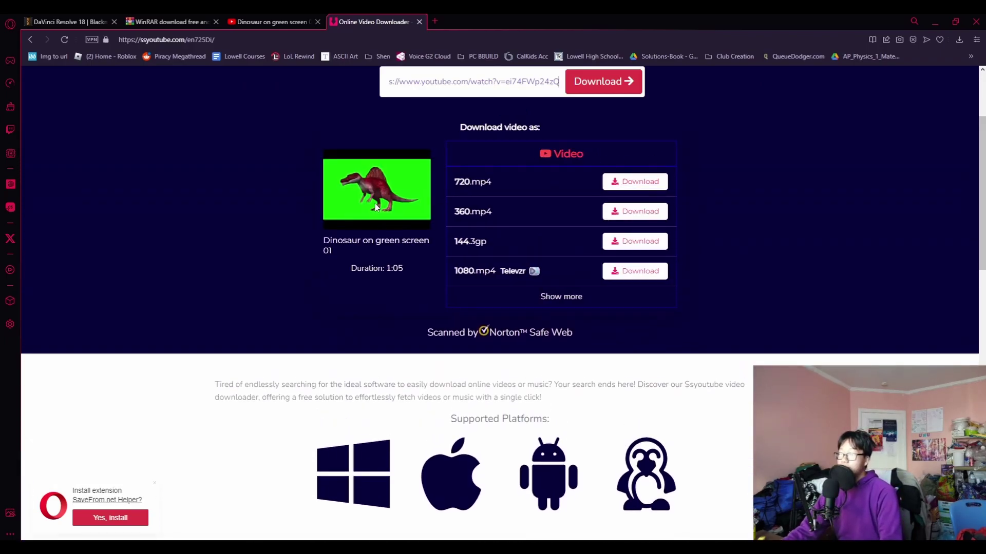
pyautogui.click(633, 183)
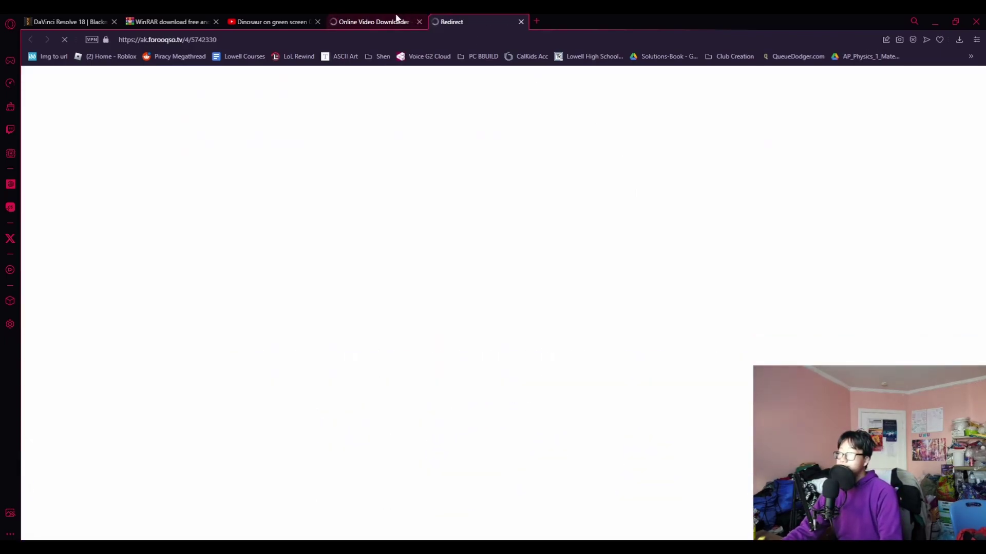
pyautogui.click(403, 20)
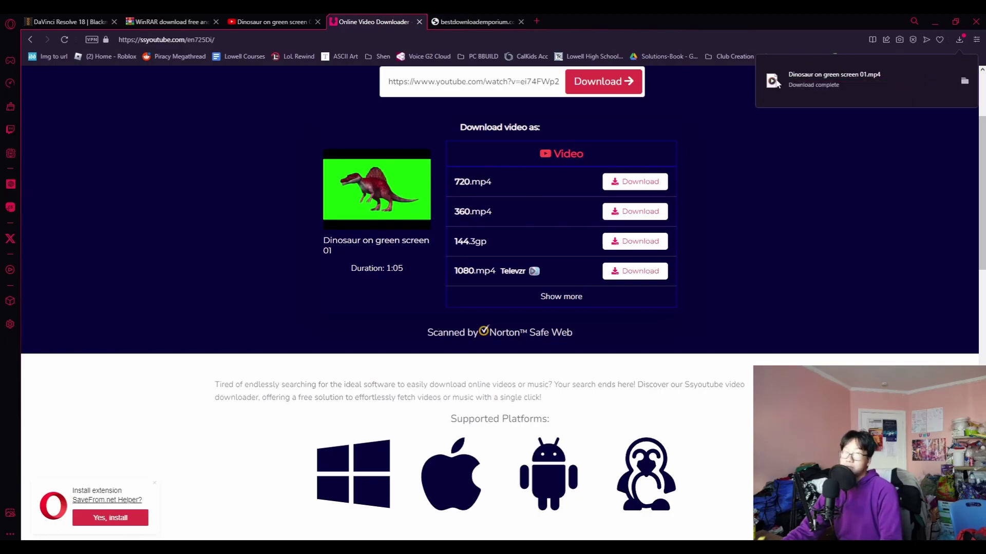
# Bring Dinosaur on green screen 01 from the Downloads folder into DaVinci Resolve, above the first clip at the timeline's start
pyautogui.moveTo(244, 548)
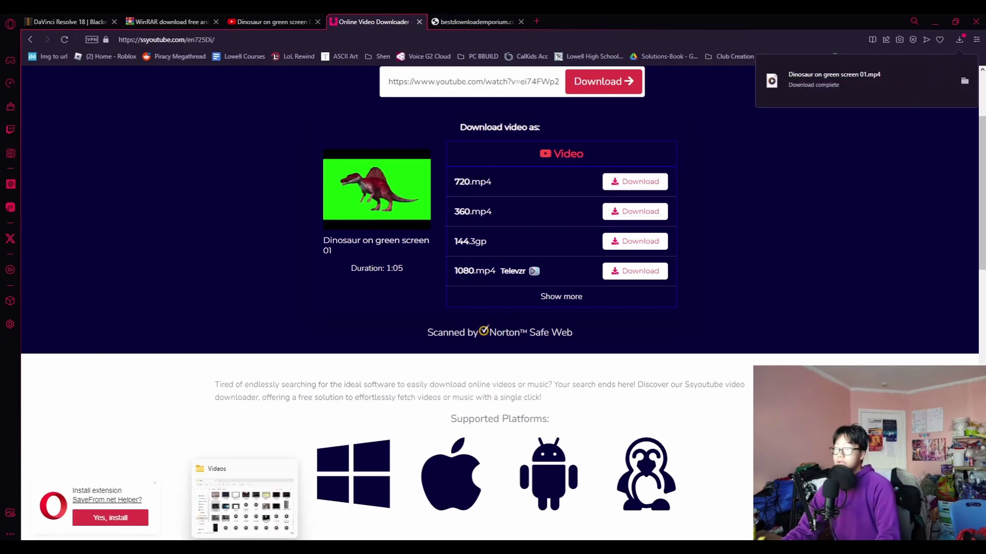
pyautogui.click(244, 498)
pyautogui.click(252, 270)
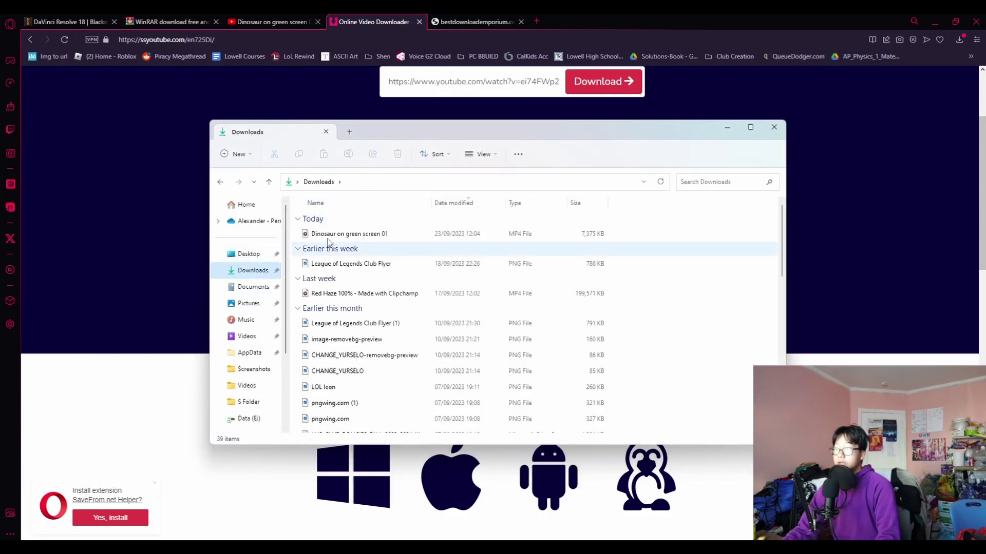
pyautogui.click(333, 234)
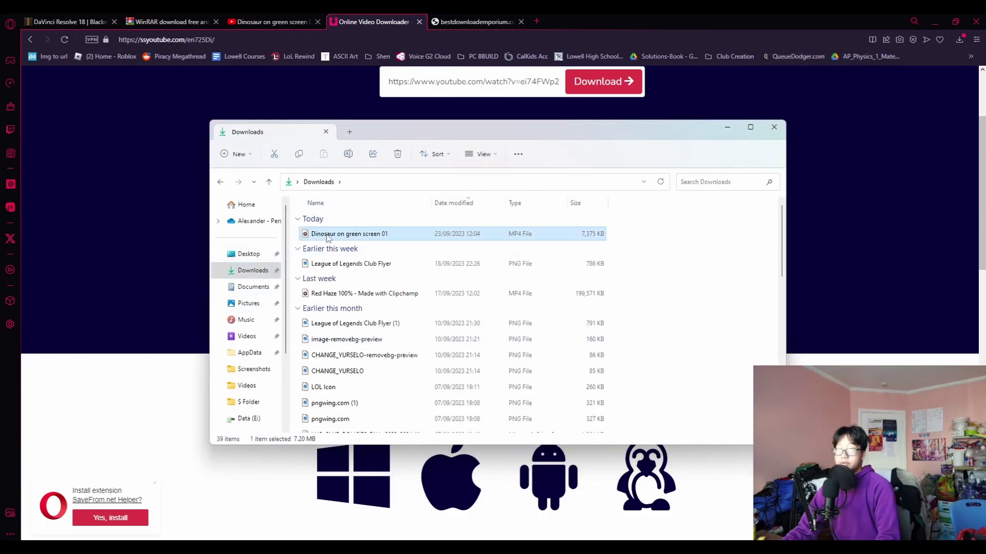
pyautogui.moveTo(328, 237); pyautogui.dragTo(383, 409)
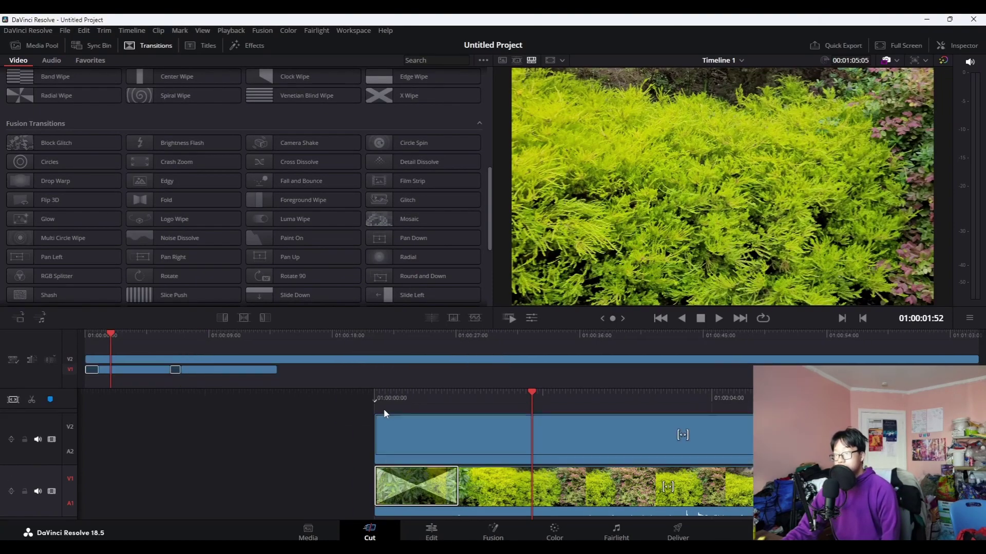
# Show the media pool, visit the Cut page and return to the Edit page
pyautogui.click(34, 44)
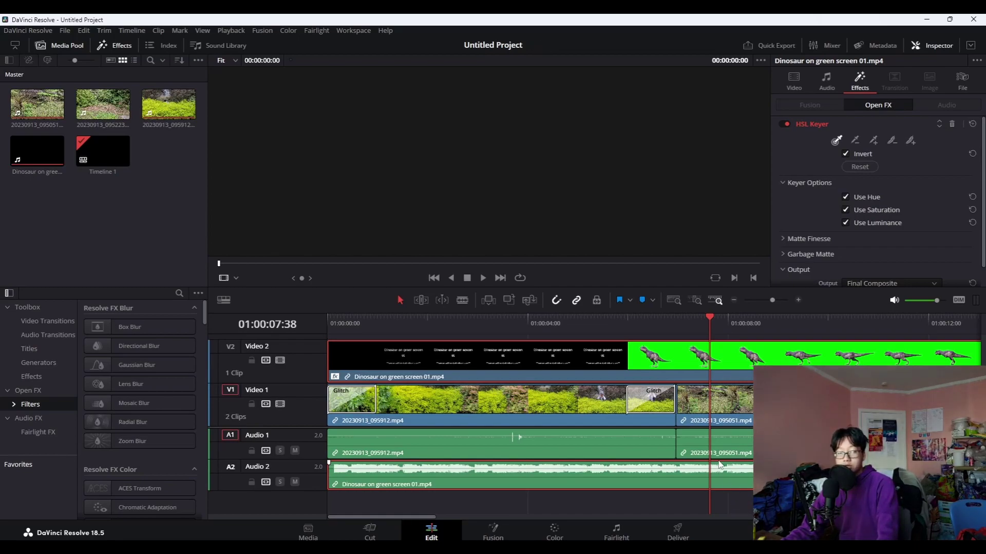
pyautogui.click(370, 533)
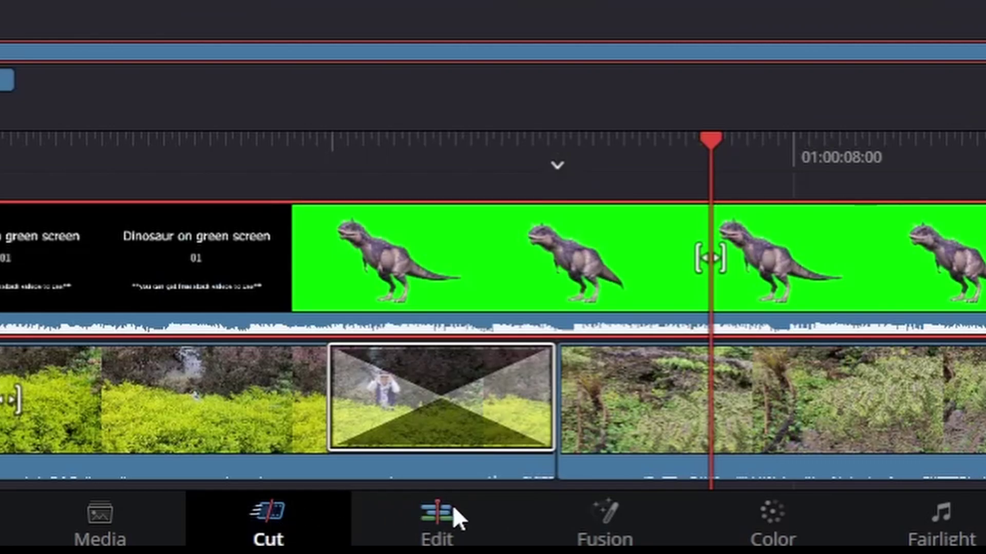
pyautogui.click(432, 513)
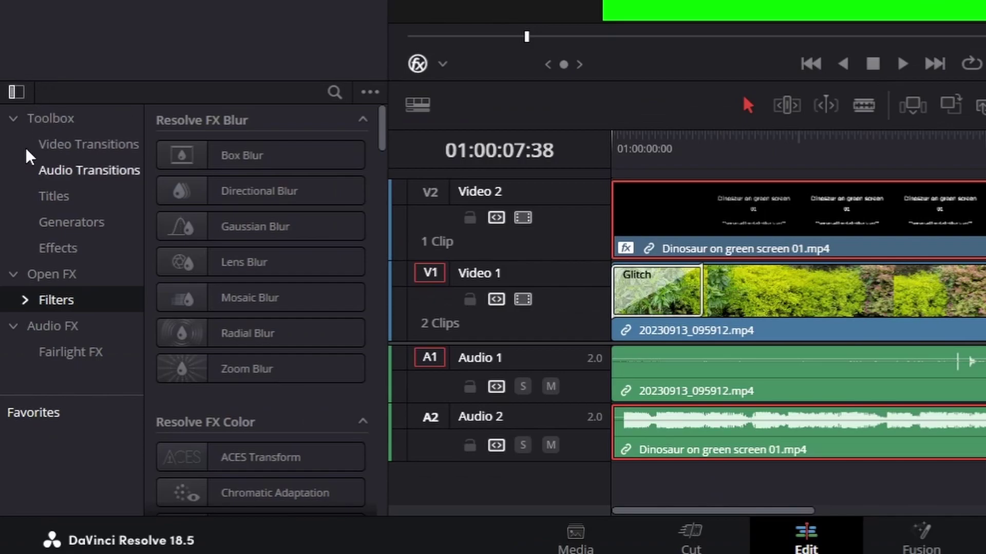
# Apply the 3D Keyer from the Open FX filters to the dinosaur clip on Video 2 and remove the clip's HSL Keyer
pyautogui.click(9, 308)
pyautogui.click(7, 308)
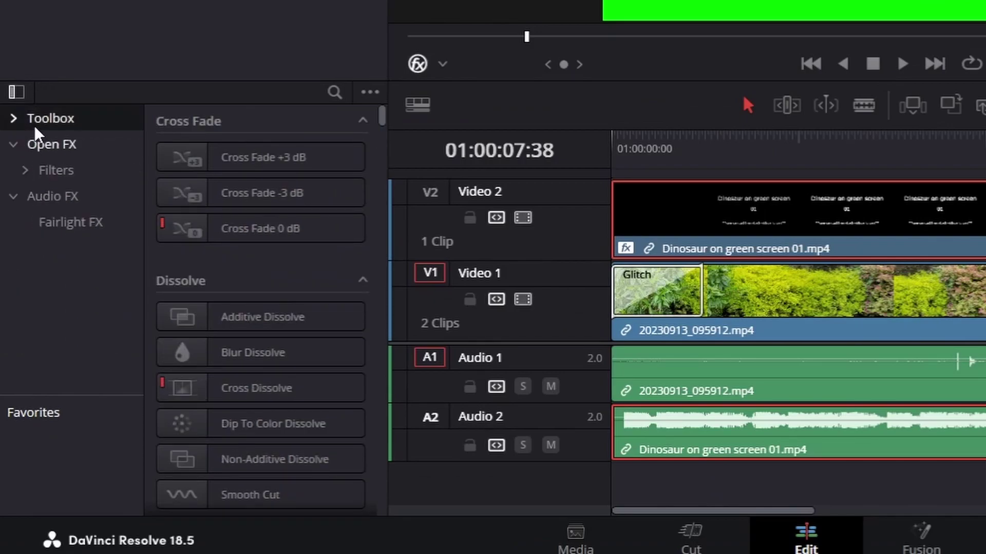
pyautogui.click(51, 172)
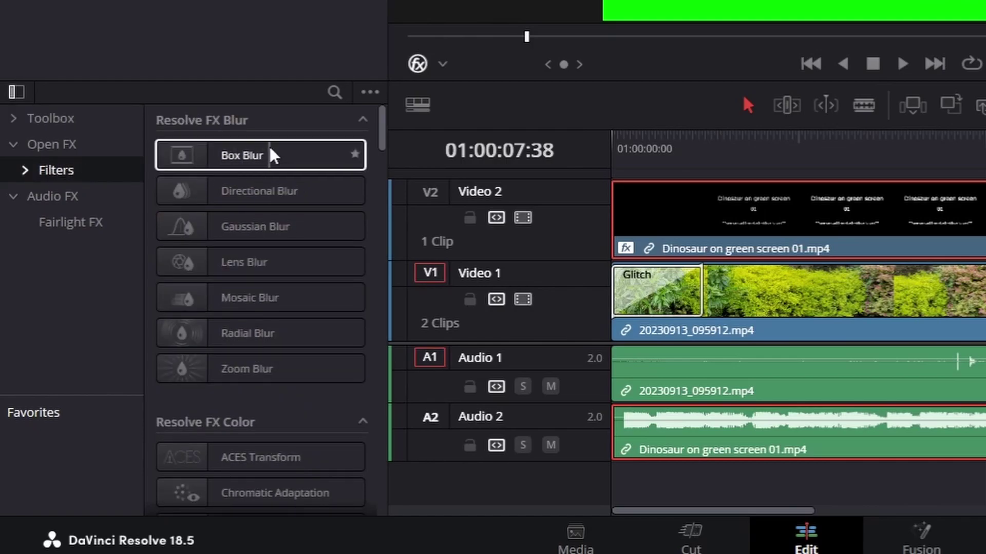
pyautogui.scroll(-10, 308, 154)
pyautogui.scroll(-8, 314, 193)
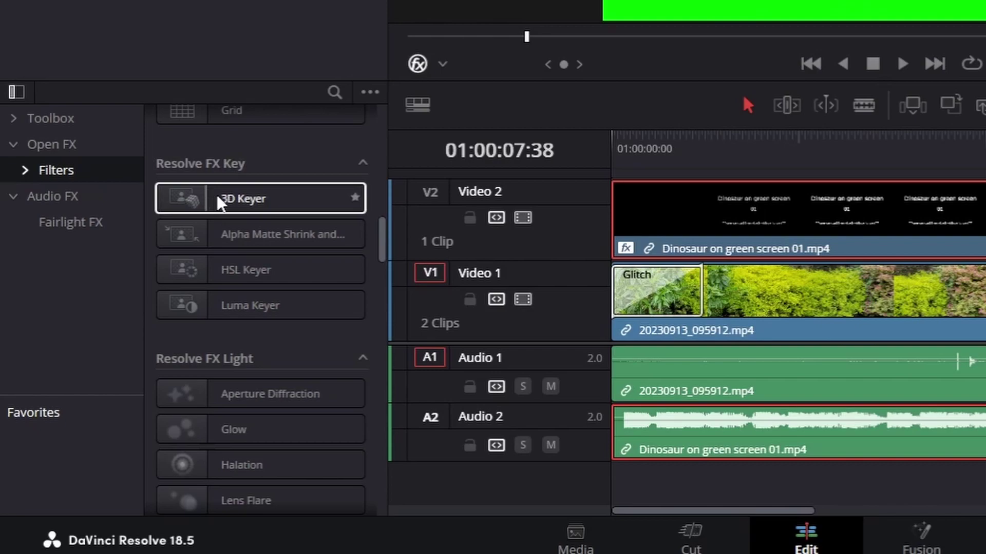
pyautogui.moveTo(224, 198); pyautogui.dragTo(393, 0)
pyautogui.moveTo(424, 300); pyautogui.dragTo(985, 553)
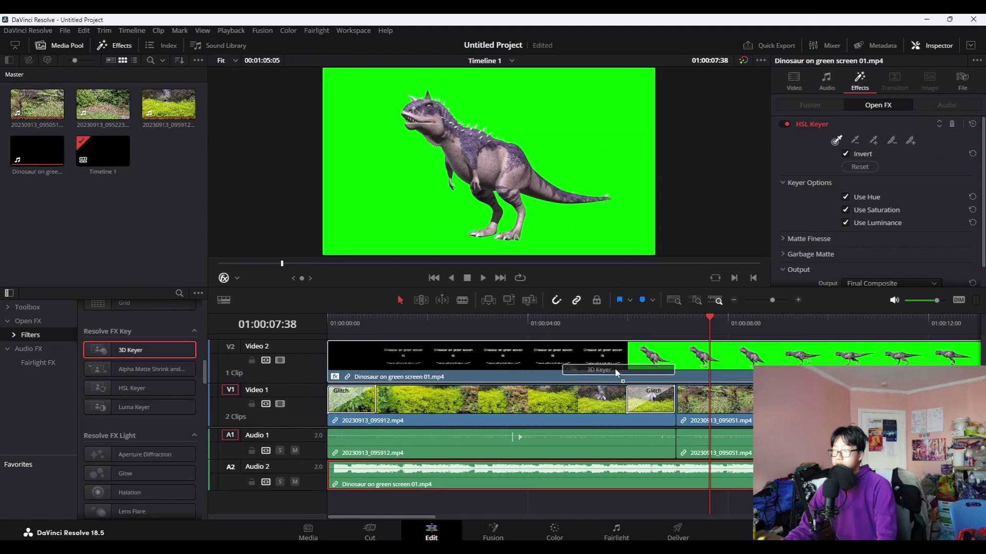
pyautogui.moveTo(614, 369); pyautogui.dragTo(670, 356)
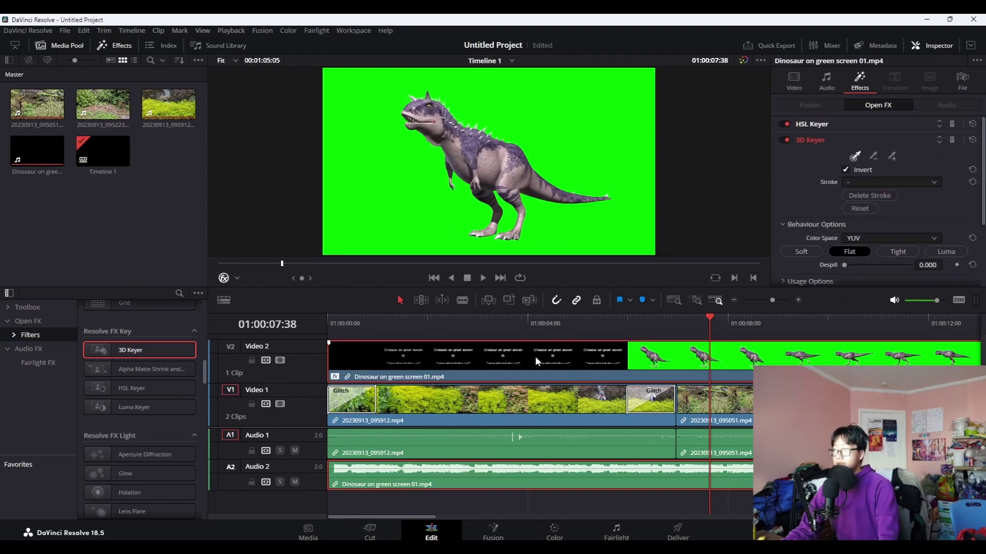
pyautogui.click(951, 125)
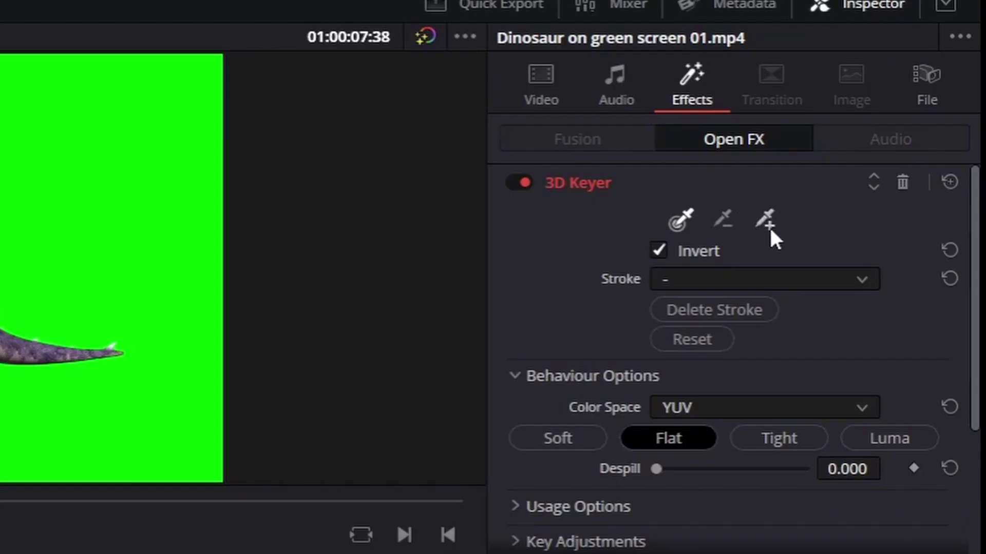
# Key out the green background by enabling the Open FX Overlay and drawing an additive 3D Keyer stroke over the green
pyautogui.click(769, 226)
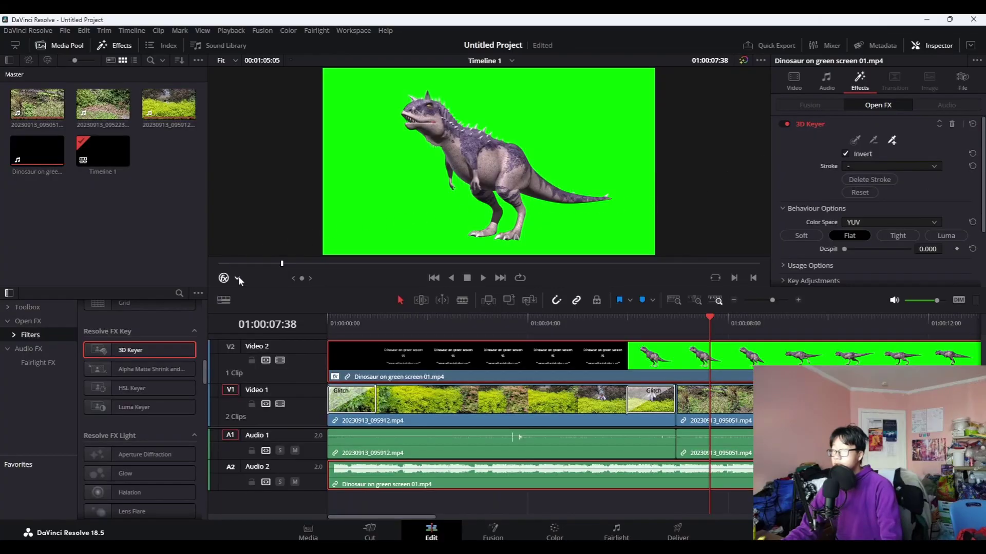
pyautogui.click(239, 277)
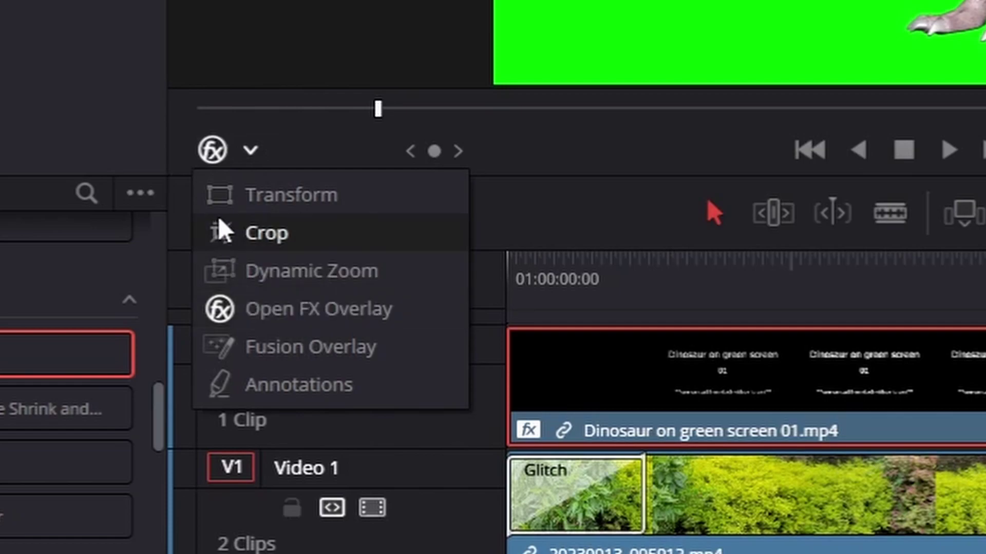
pyautogui.click(236, 199)
pyautogui.click(250, 152)
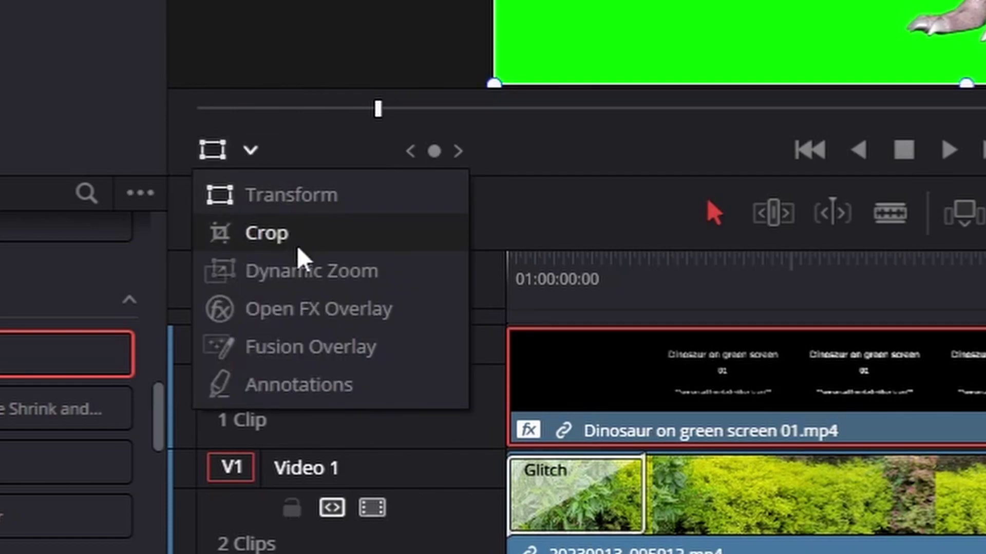
pyautogui.click(282, 309)
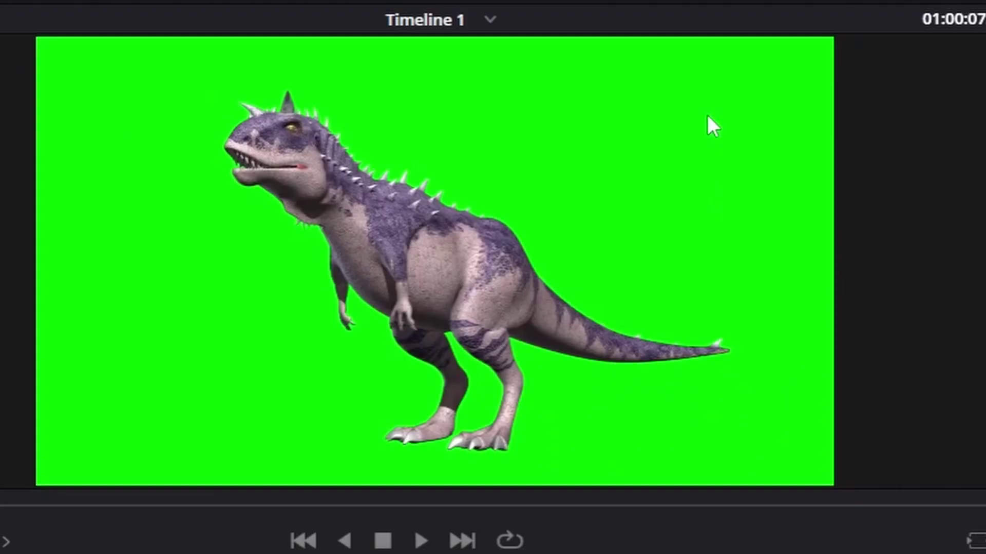
pyautogui.moveTo(602, 101); pyautogui.dragTo(603, 115)
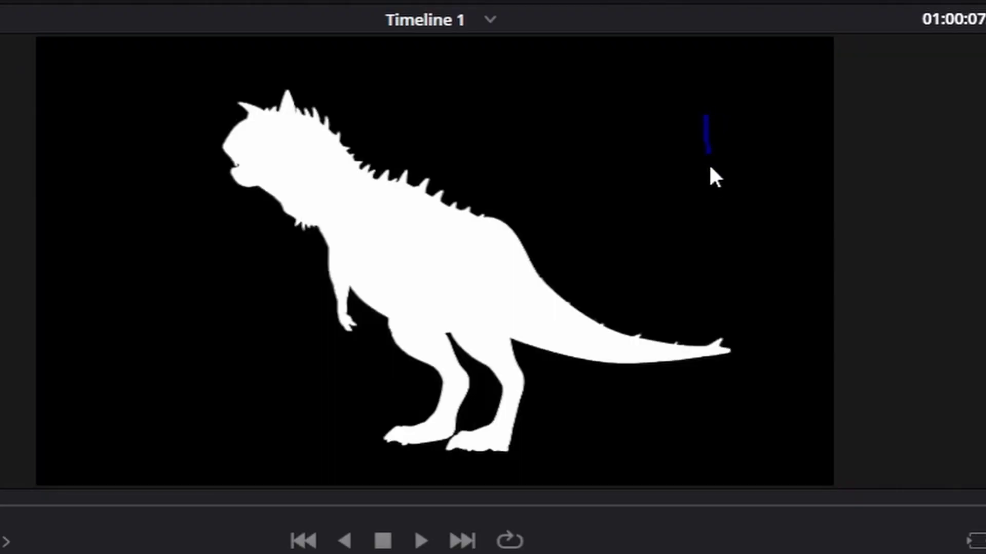
pyautogui.moveTo(707, 215); pyautogui.dragTo(708, 214)
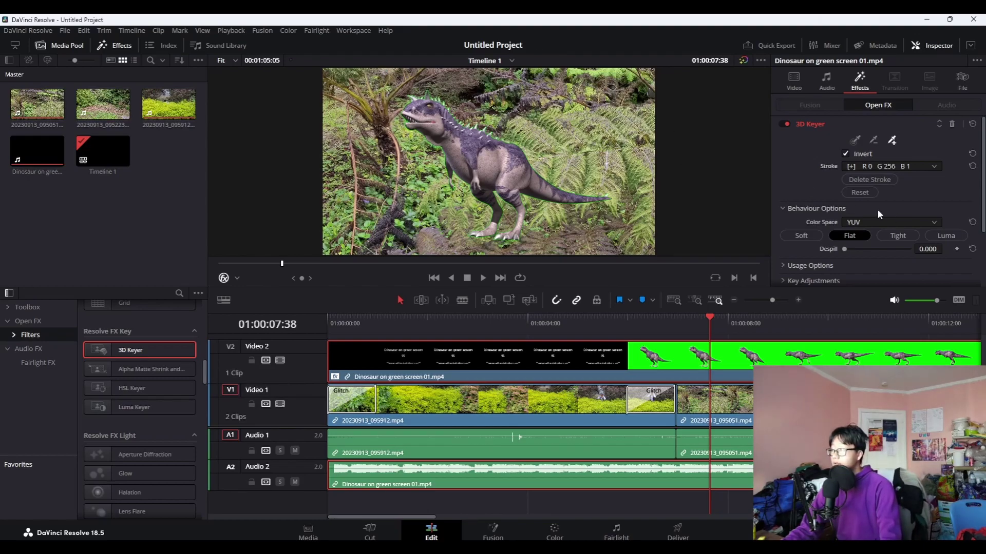
# Switch the viewer overlay to Transform and examine the keyed edges along the dinosaur's spikes and back
pyautogui.scroll(-2, 876, 209)
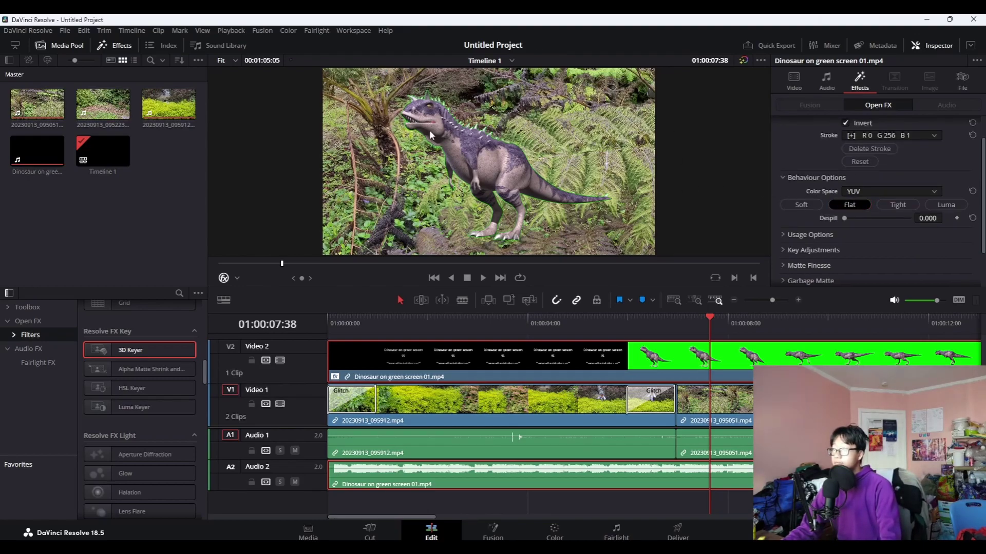
pyautogui.scroll(3, 429, 130)
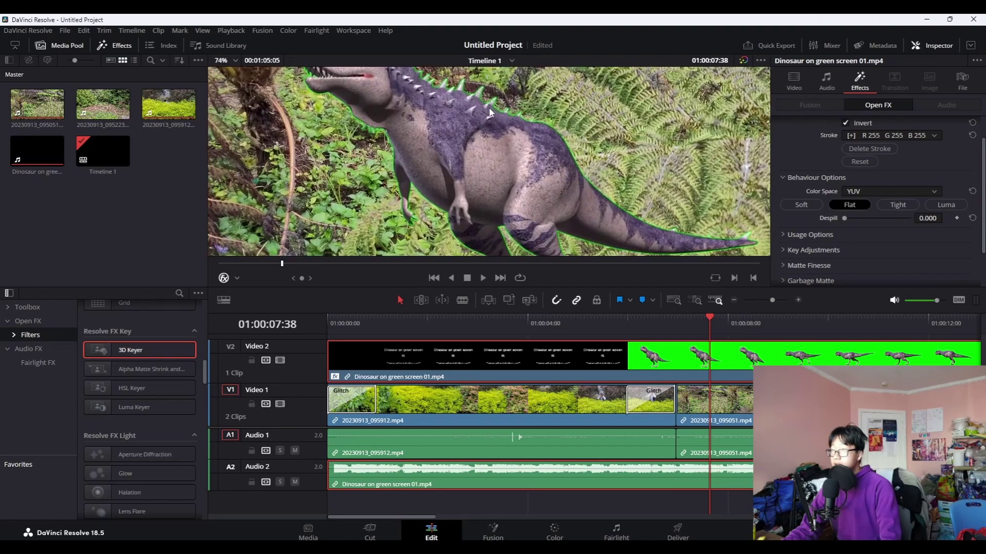
pyautogui.scroll(1, 490, 112)
pyautogui.click(234, 278)
pyautogui.click(237, 296)
pyautogui.scroll(8, 554, 93)
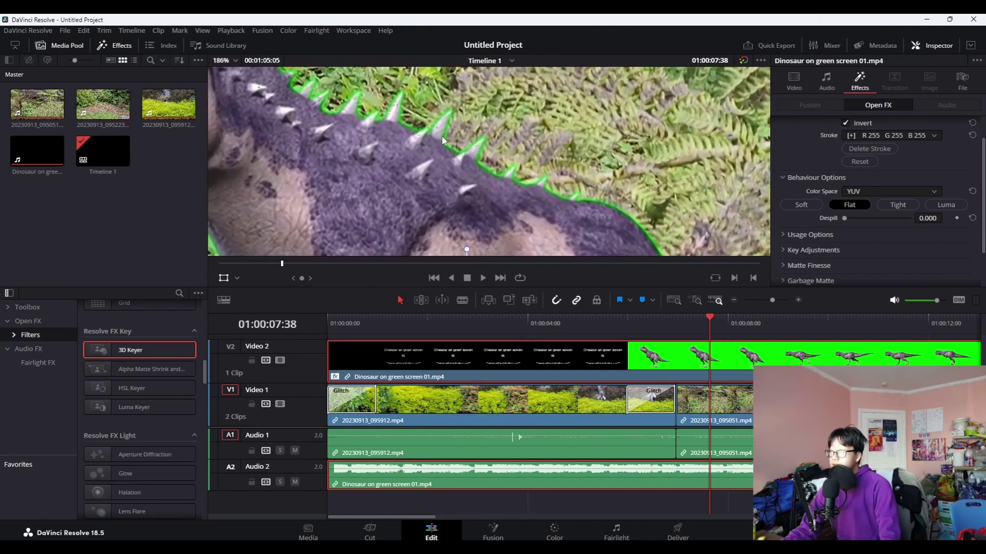
pyautogui.scroll(-10, 547, 180)
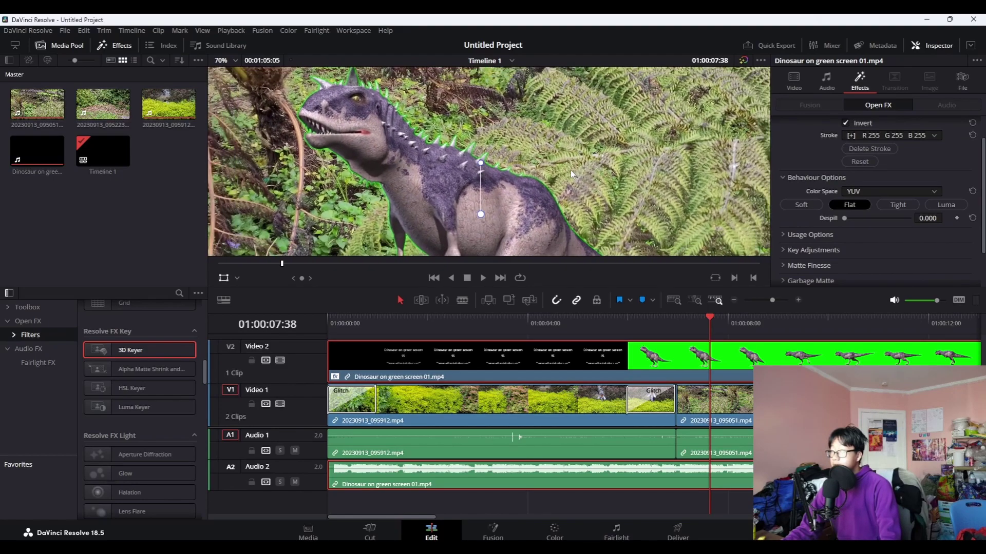
pyautogui.moveTo(508, 170); pyautogui.dragTo(508, 144)
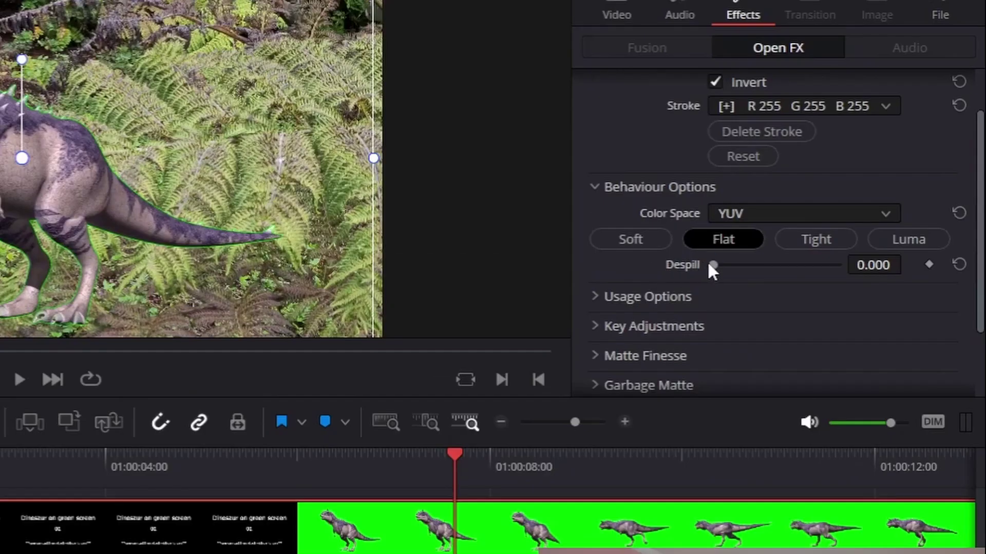
# Set the 3D Keyer's Despill to 1.000 and check the dinosaur's outline up close
pyautogui.moveTo(713, 263); pyautogui.dragTo(873, 264)
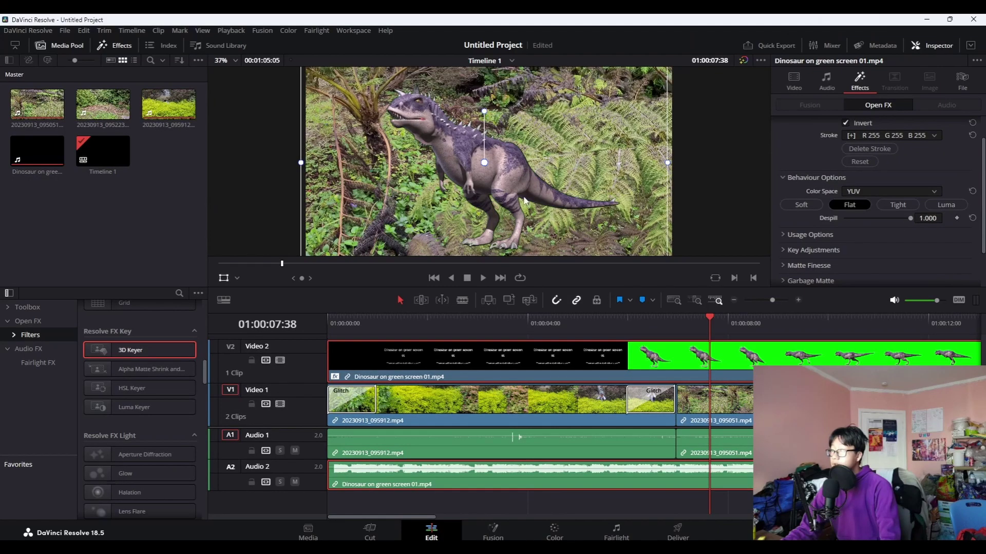
pyautogui.scroll(8, 524, 200)
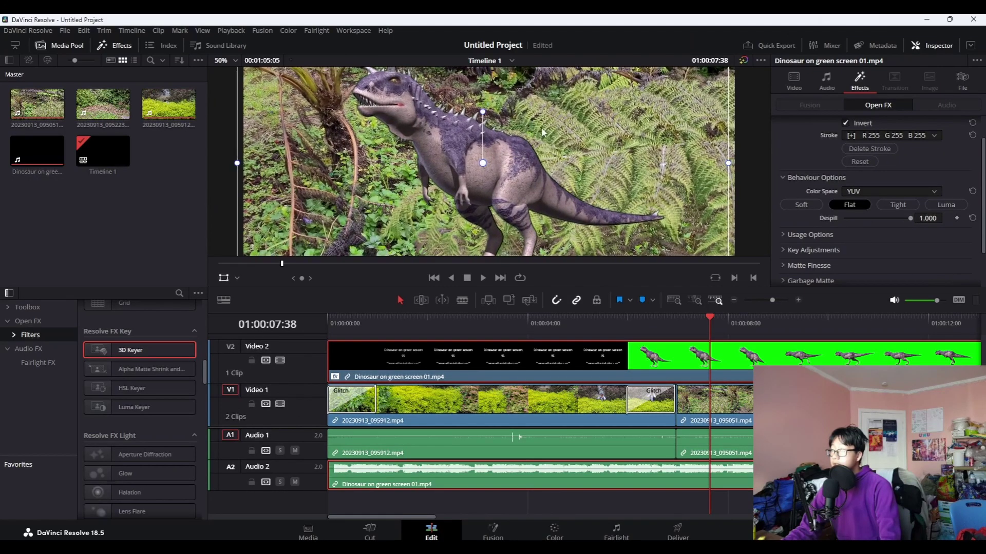
pyautogui.scroll(6, 538, 168)
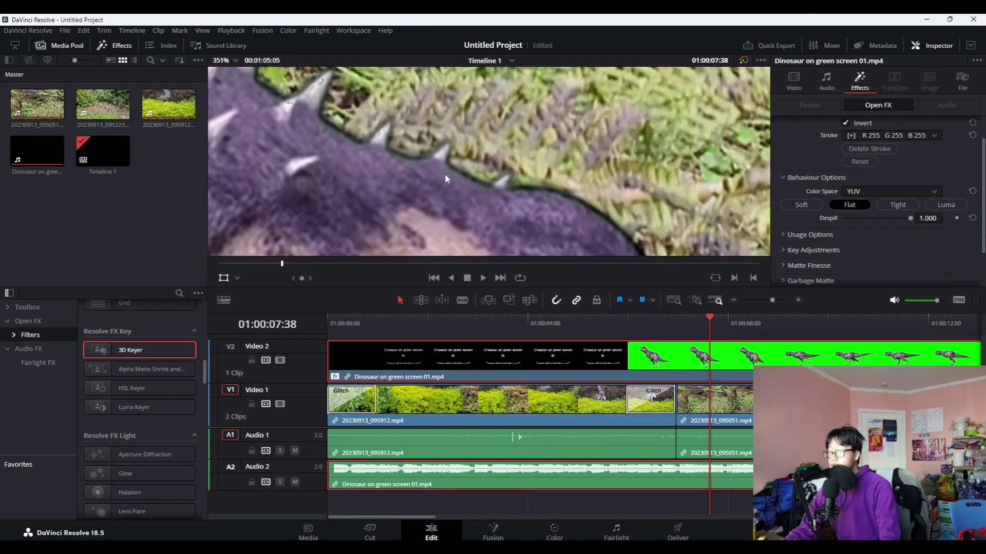
pyautogui.scroll(-6, 555, 192)
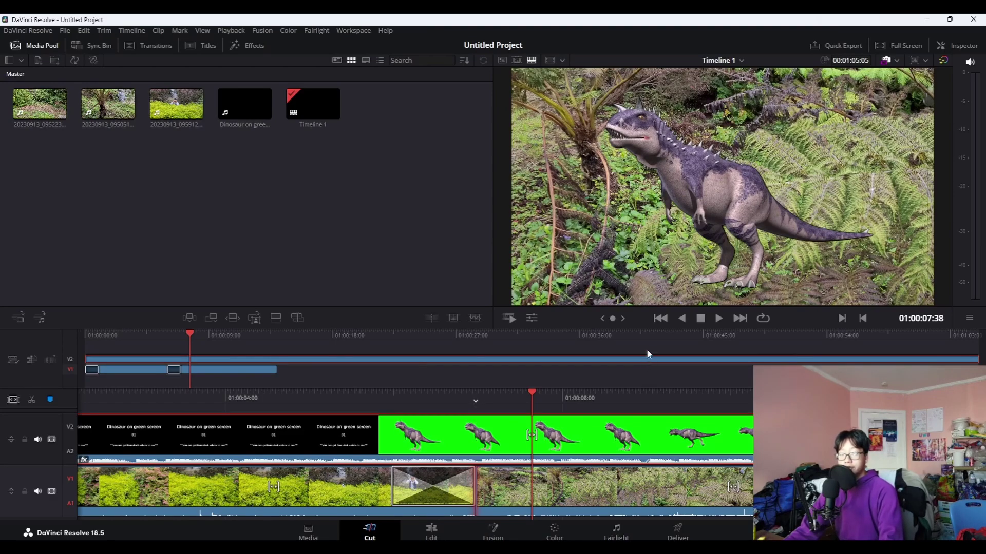
# Switch to the Opera browser and search YouTube for "free background music" in the dinosaur video's tab
pyautogui.click(408, 499)
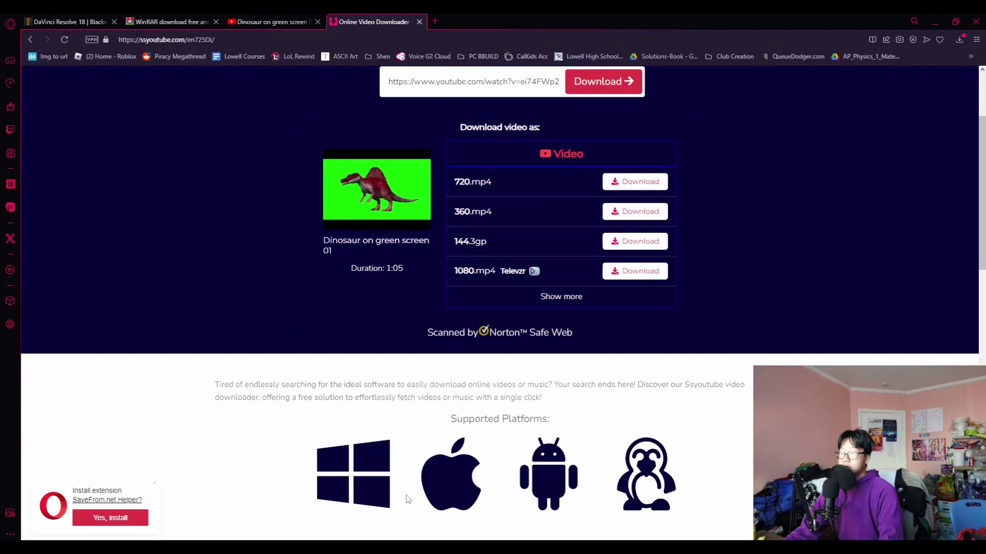
pyautogui.click(287, 21)
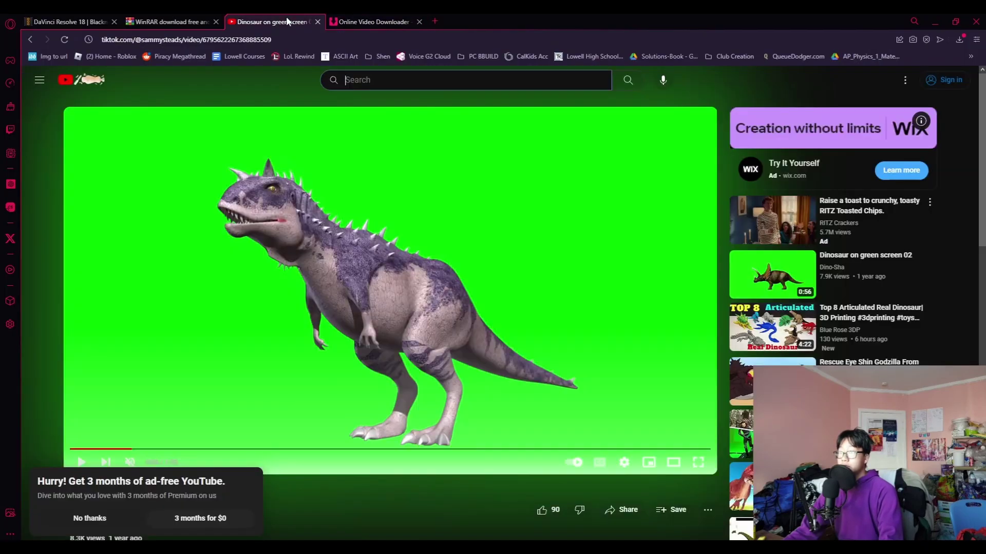
pyautogui.click(352, 80)
pyautogui.write('free background music')
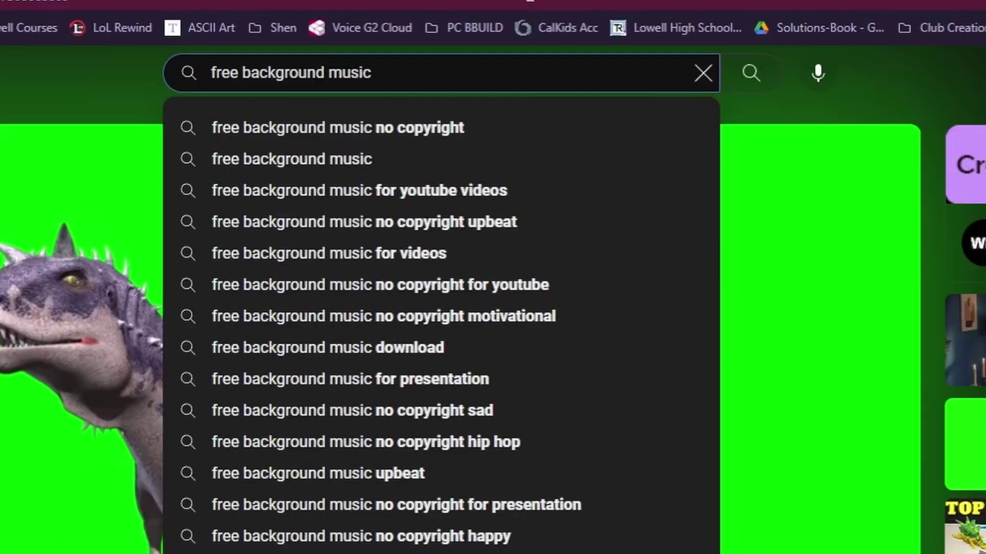
pyautogui.press('Return')
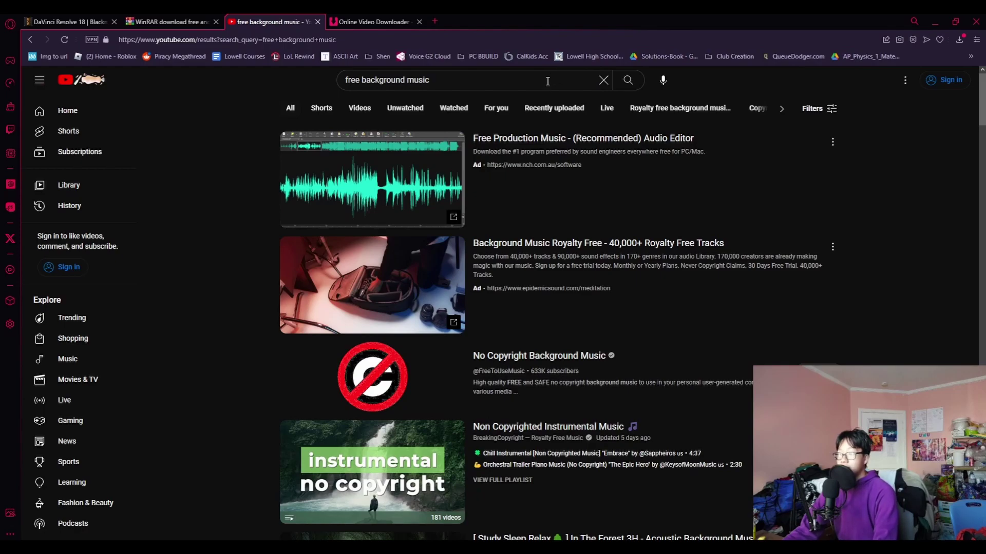
# Open the "Chill Background Music [chill lo-fi hip hop beats]" video from the results and copy its link
pyautogui.scroll(-5, 564, 137)
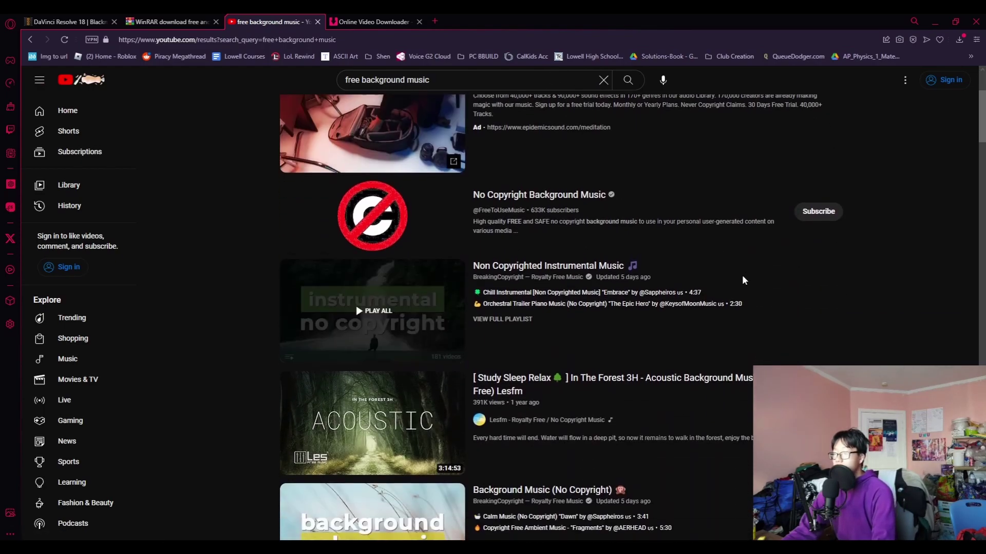
pyautogui.scroll(-8, 249, 347)
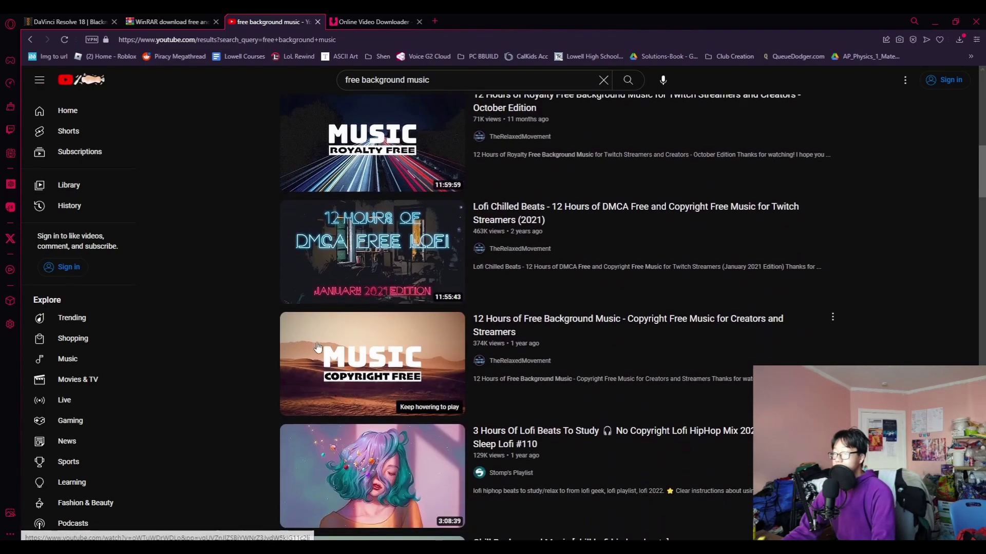
pyautogui.scroll(-3, 249, 348)
pyautogui.scroll(-3, 175, 385)
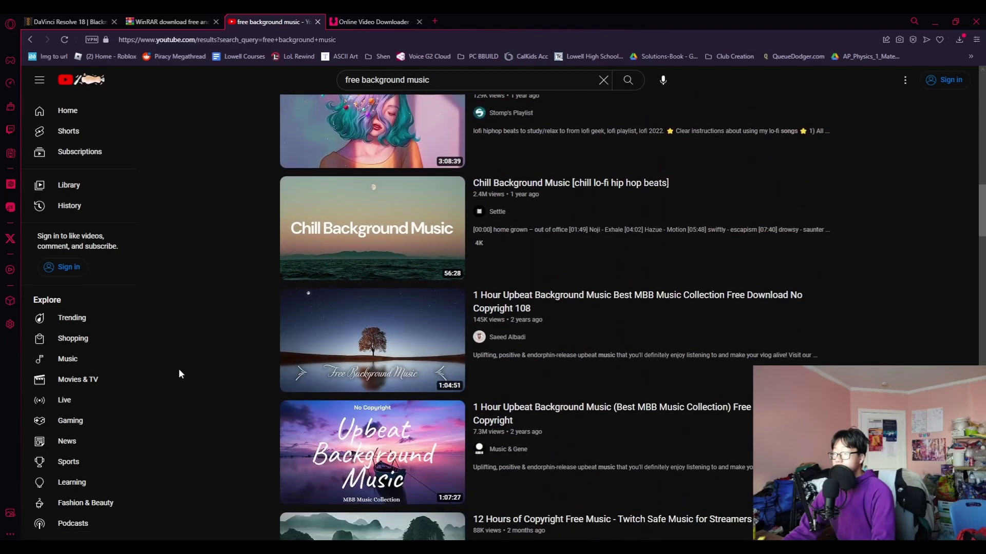
pyautogui.click(321, 268)
pyautogui.click(193, 38)
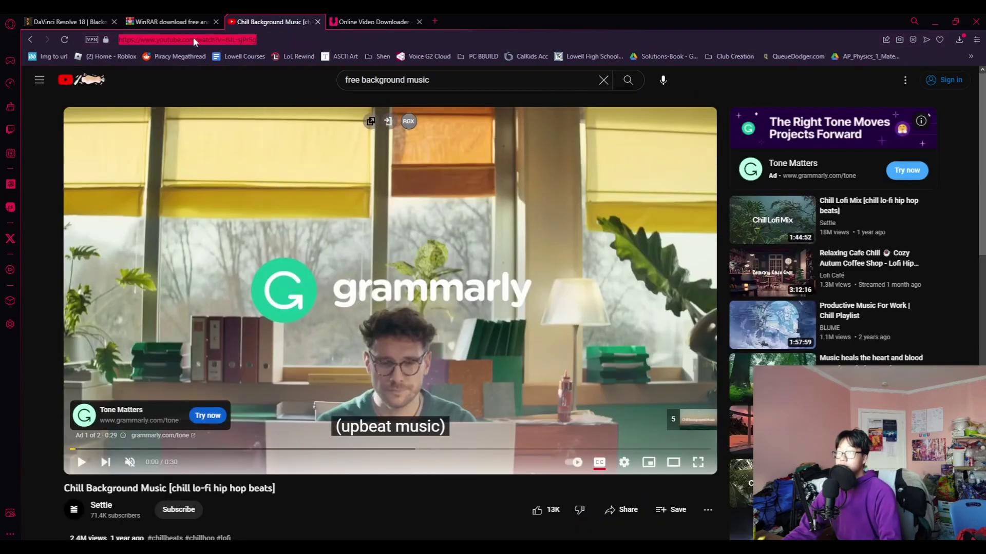
# Search for "ytmp3" in the downloader's tab, open the ytmp3.nu YouTube to MP3 converter and convert the copied video link
pyautogui.click(356, 23)
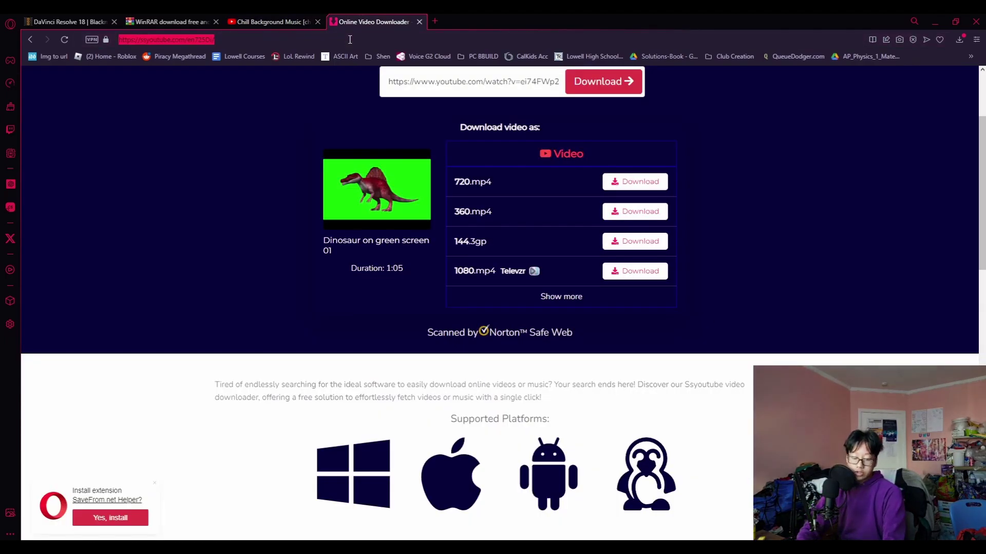
pyautogui.write('ytmp3')
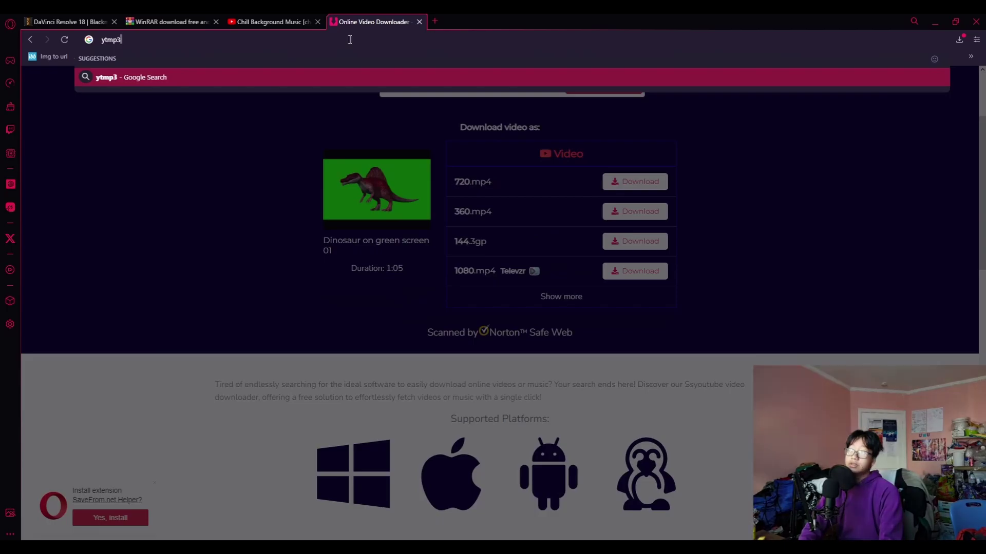
pyautogui.press('Return')
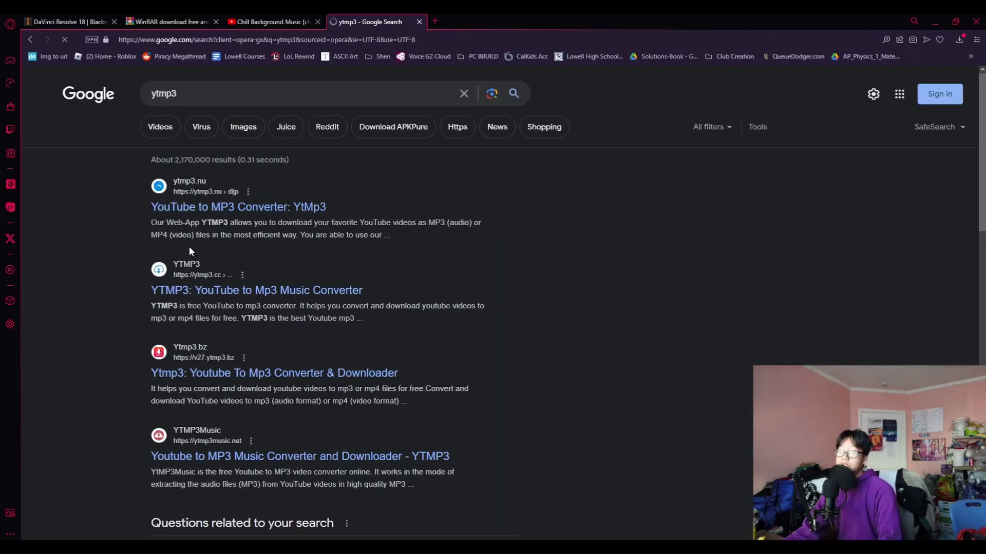
pyautogui.click(182, 208)
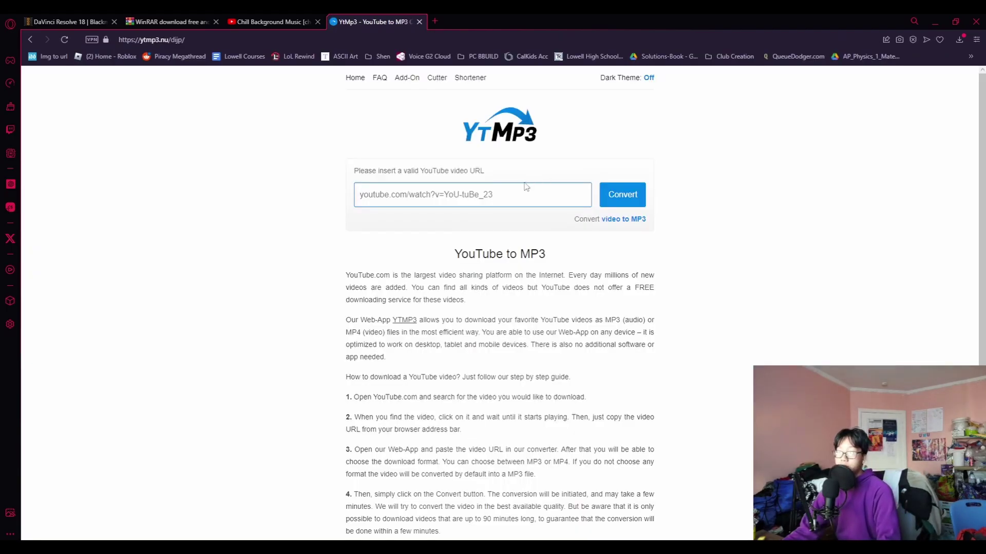
pyautogui.hotkey('ctrl', 'v')
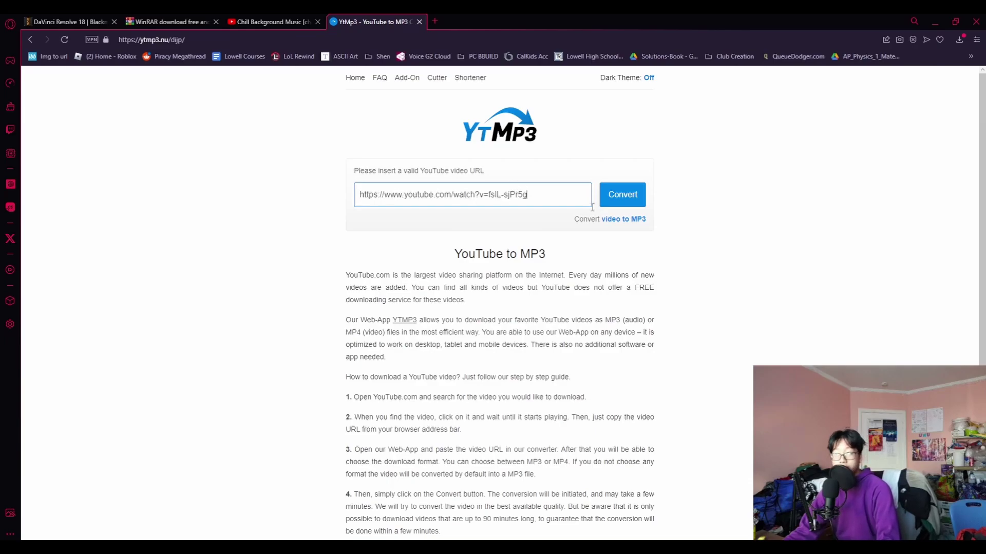
pyautogui.click(626, 200)
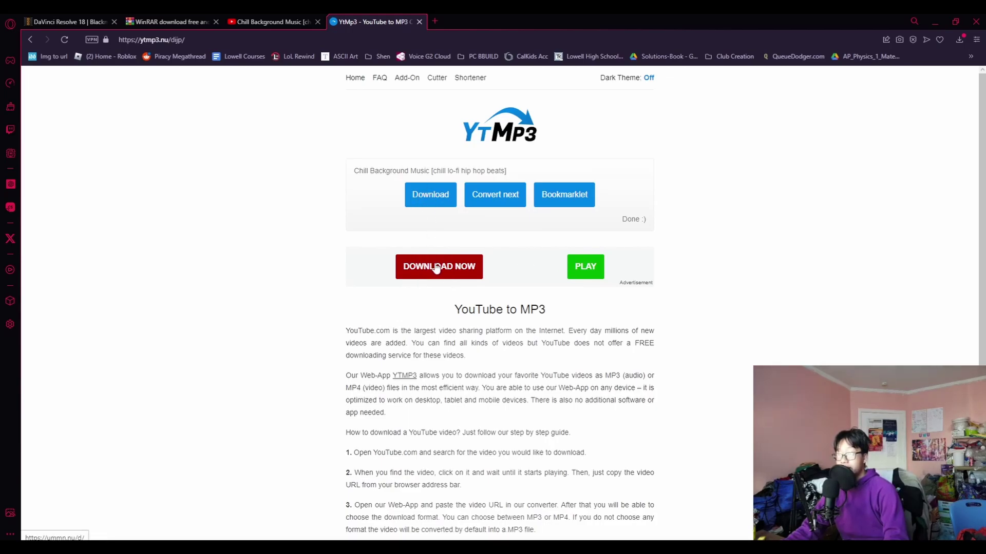
# Download the converted "Chill Background Music [chill lo-fi hip hop beats]" MP3 and import it from the Downloads folder into DaVinci Resolve's media pool
pyautogui.click(435, 206)
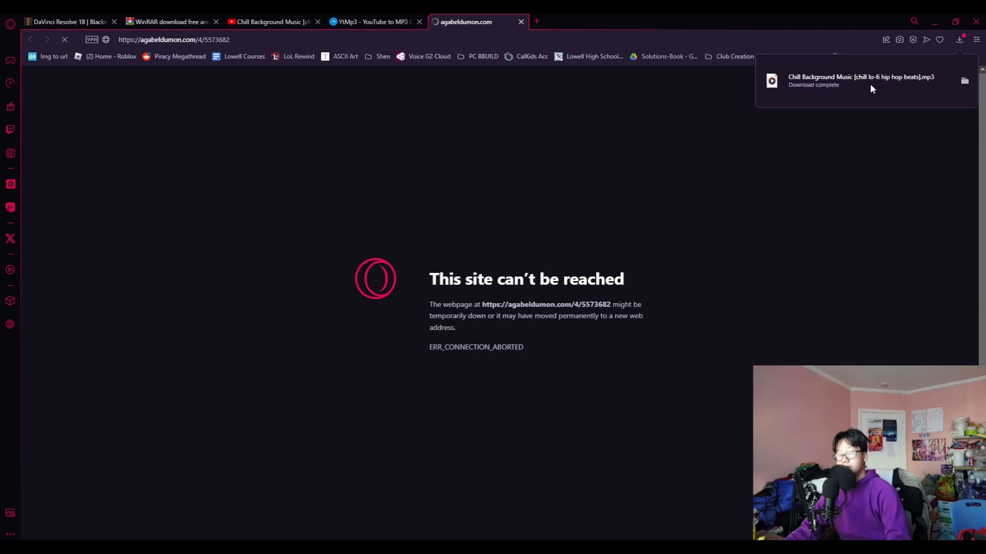
pyautogui.click(868, 84)
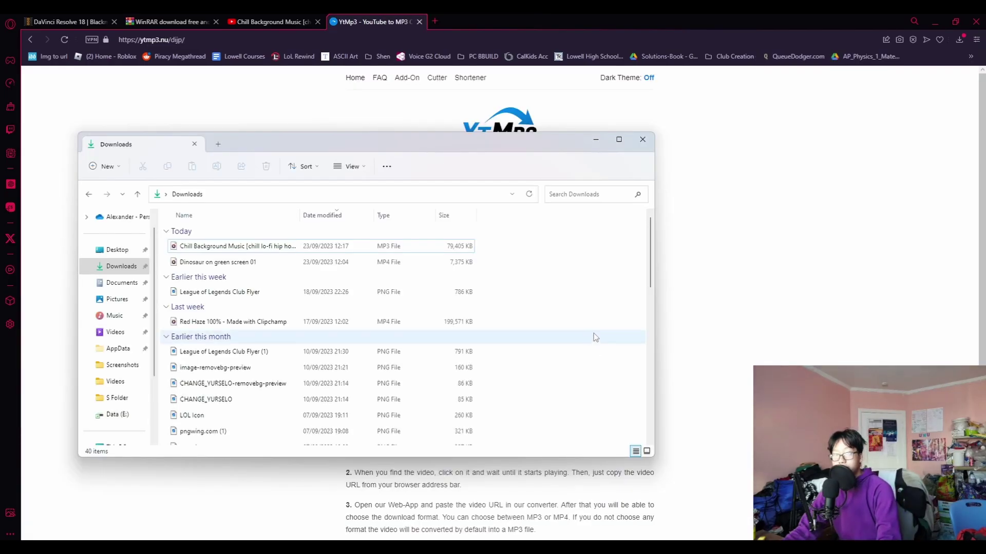
pyautogui.moveTo(357, 241); pyautogui.dragTo(335, 182)
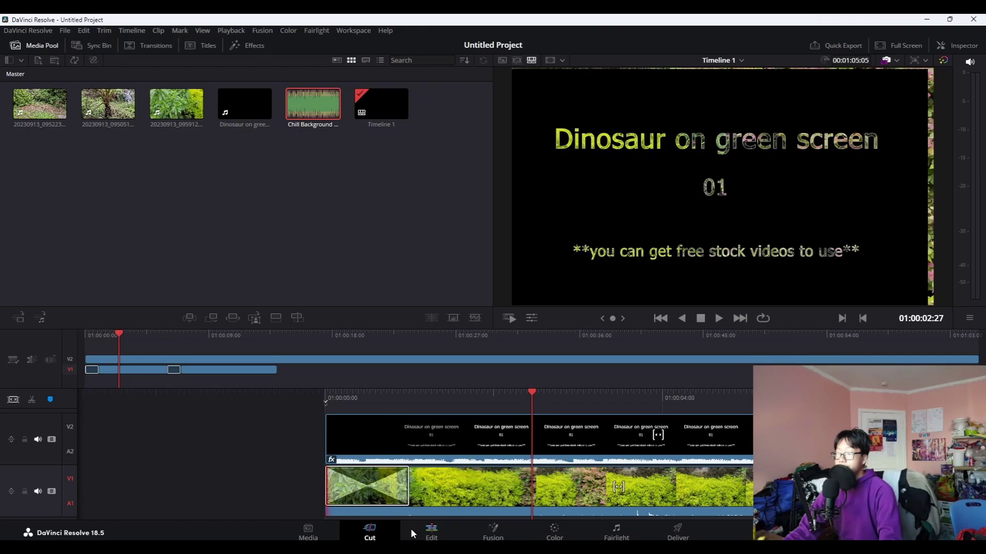
# On the Edit page, place the background music at the timeline start on a new Audio 3 track and scrub through it
pyautogui.click(410, 533)
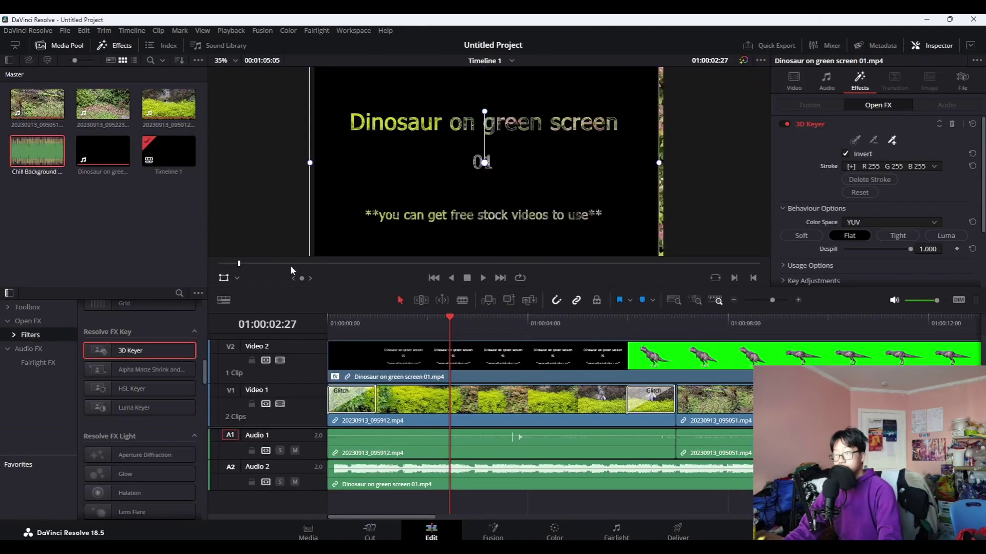
pyautogui.moveTo(37, 150); pyautogui.dragTo(335, 507)
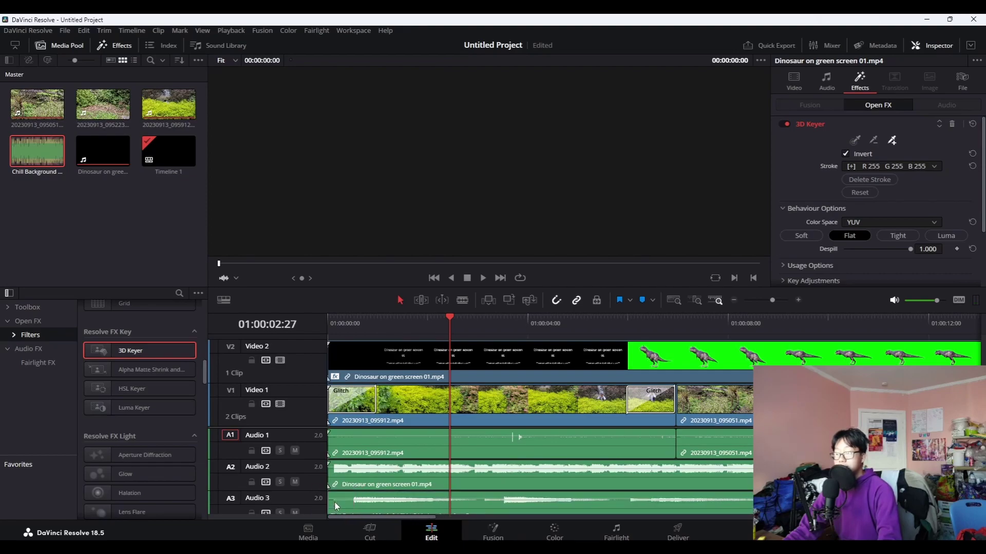
pyautogui.scroll(-1, 276, 485)
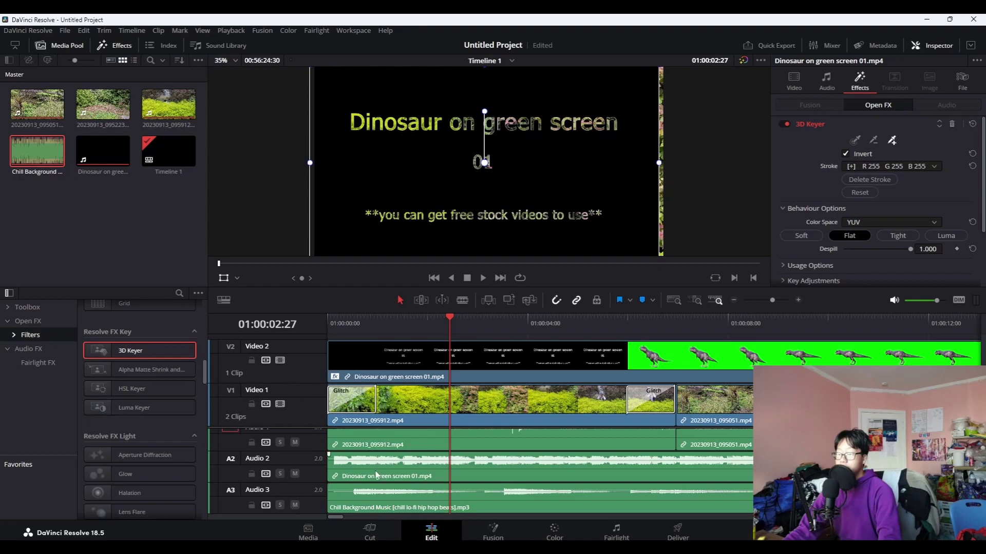
pyautogui.scroll(1, 401, 472)
pyautogui.moveTo(376, 325); pyautogui.dragTo(782, 324)
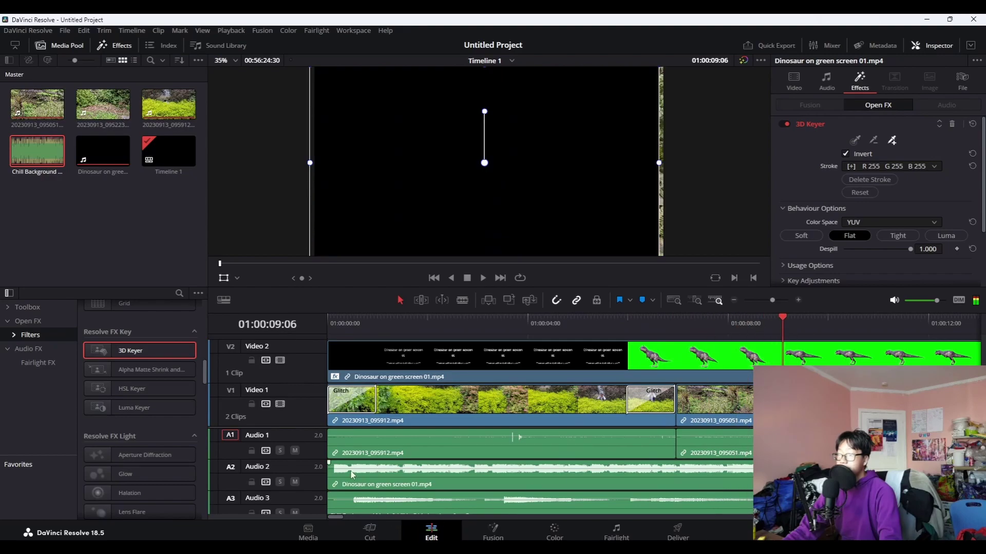
# On the Cut page, mute the dinosaur overlay clip and the first garden clip beneath it
pyautogui.click(380, 535)
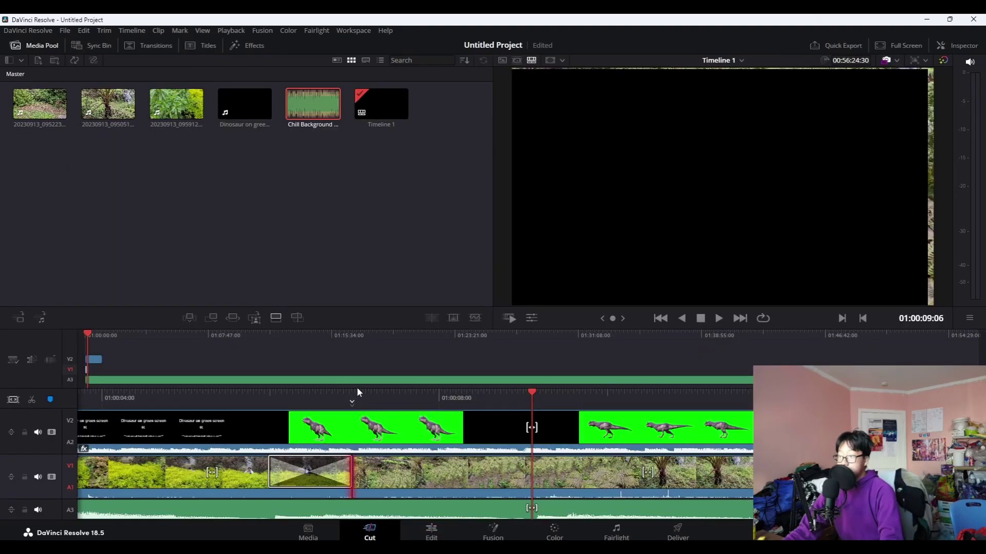
pyautogui.click(356, 390)
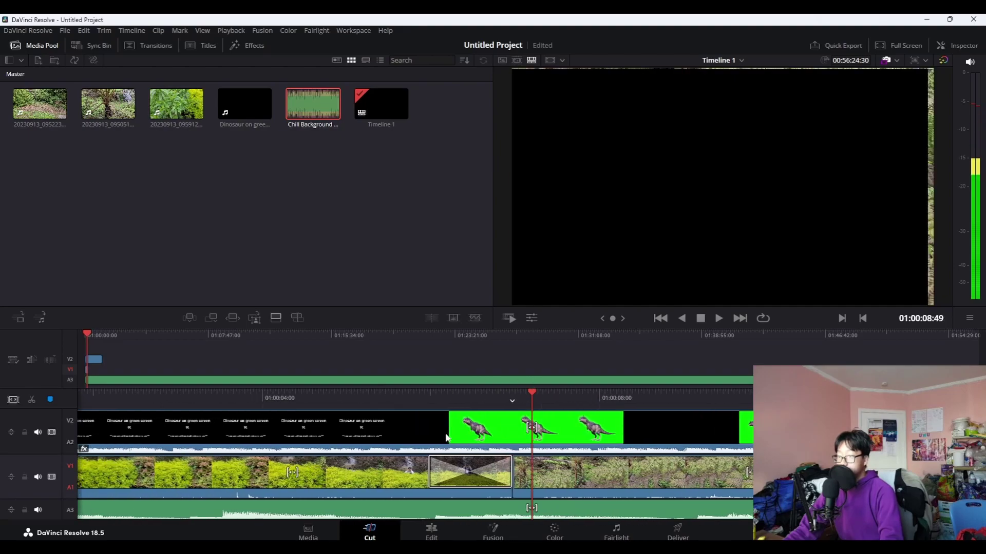
pyautogui.moveTo(377, 387); pyautogui.dragTo(531, 383)
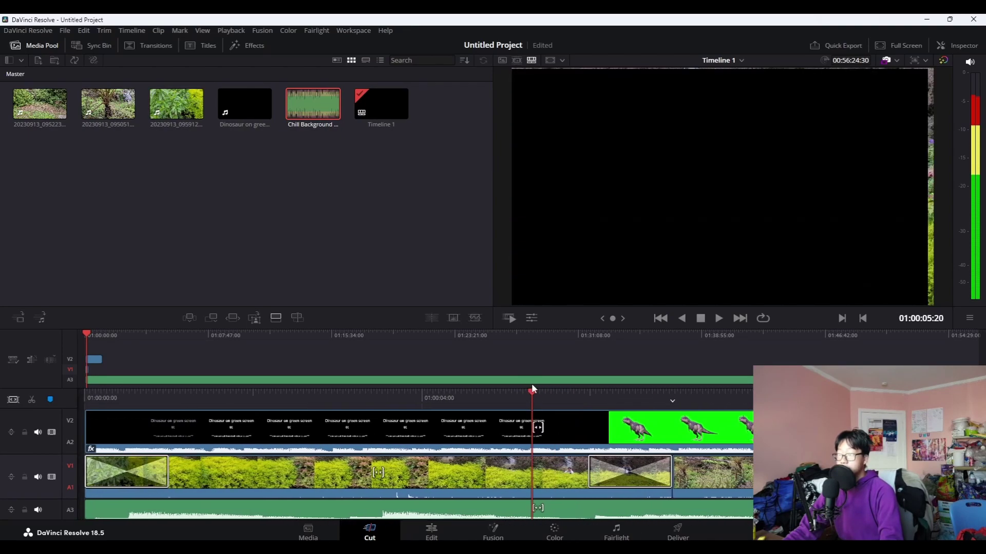
pyautogui.rightClick(457, 436)
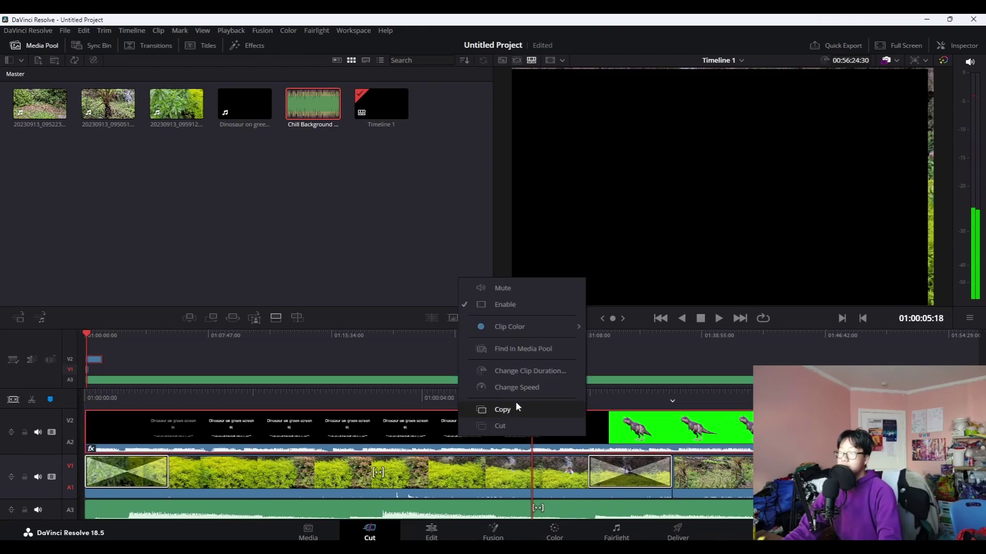
pyautogui.click(504, 288)
pyautogui.rightClick(465, 473)
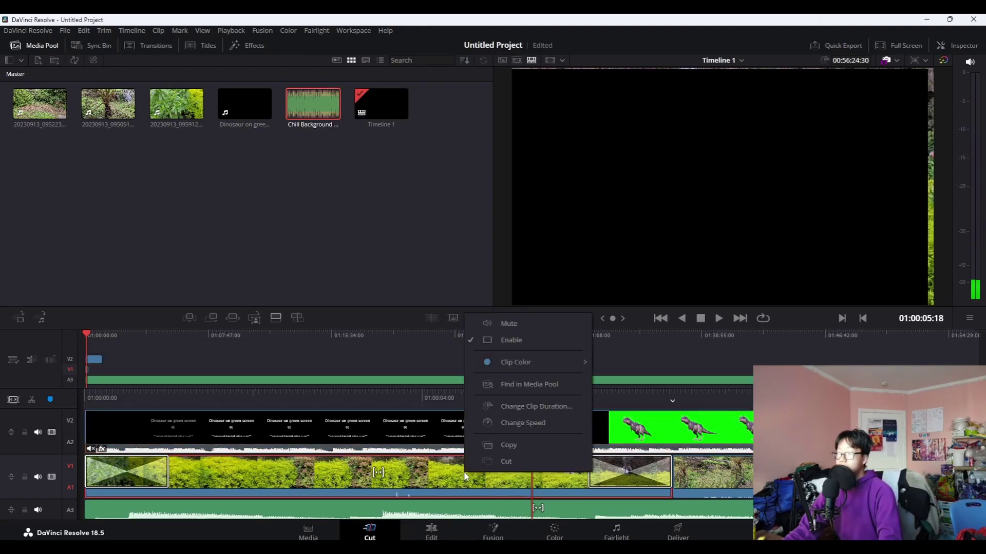
pyautogui.click(497, 320)
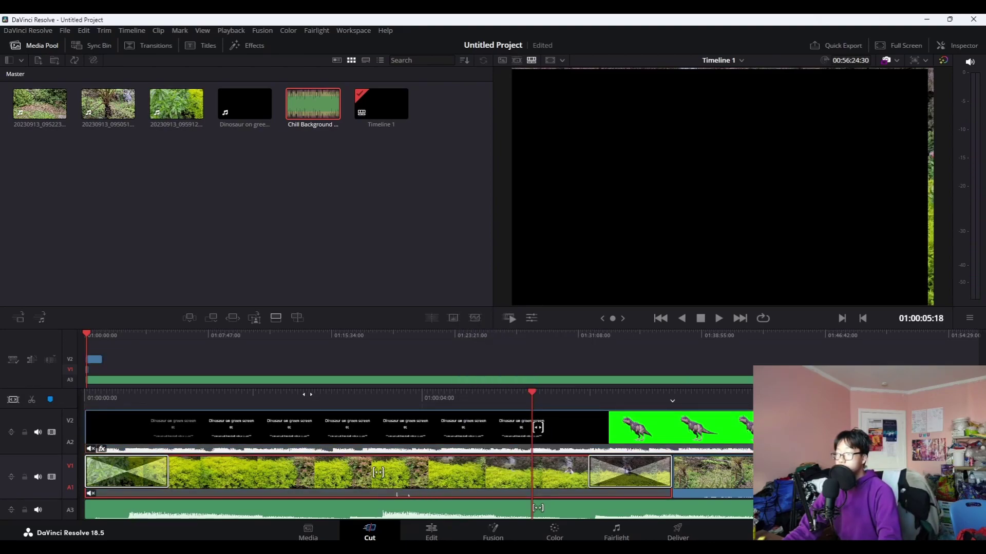
# Play the timeline from the start to review the dinosaur overlay with the background music
pyautogui.press('Home')
pyautogui.click(718, 318)
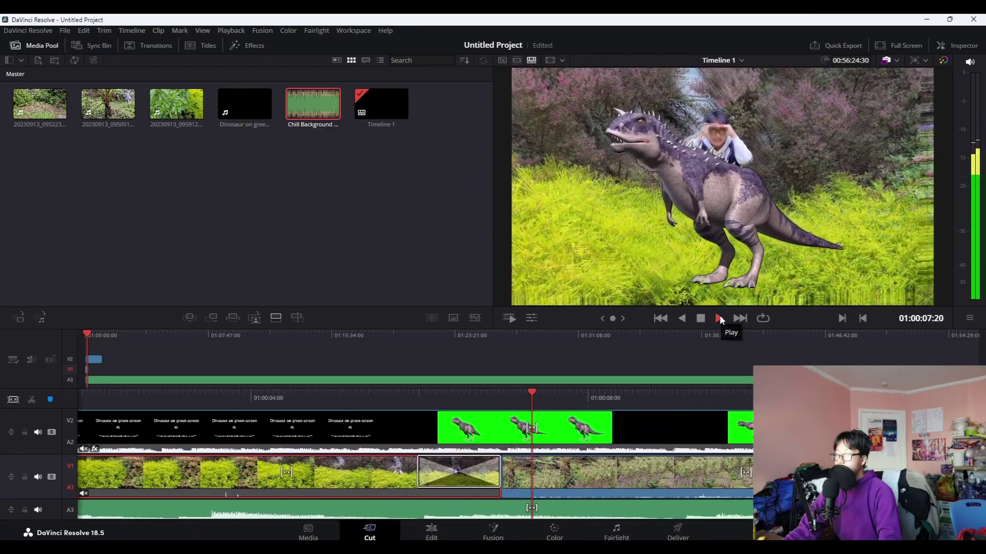
pyautogui.click(718, 319)
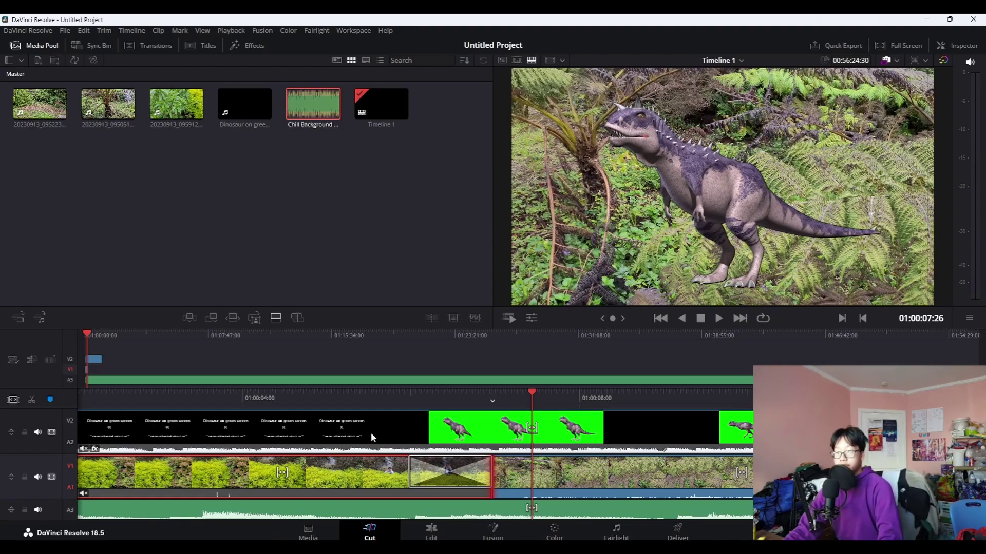
# Shift the dinosaur overlay clip on Video 2 to start at about 01:00:01:19, with the dinosaur entering after the second Glitch transition
pyautogui.moveTo(371, 432); pyautogui.dragTo(490, 419)
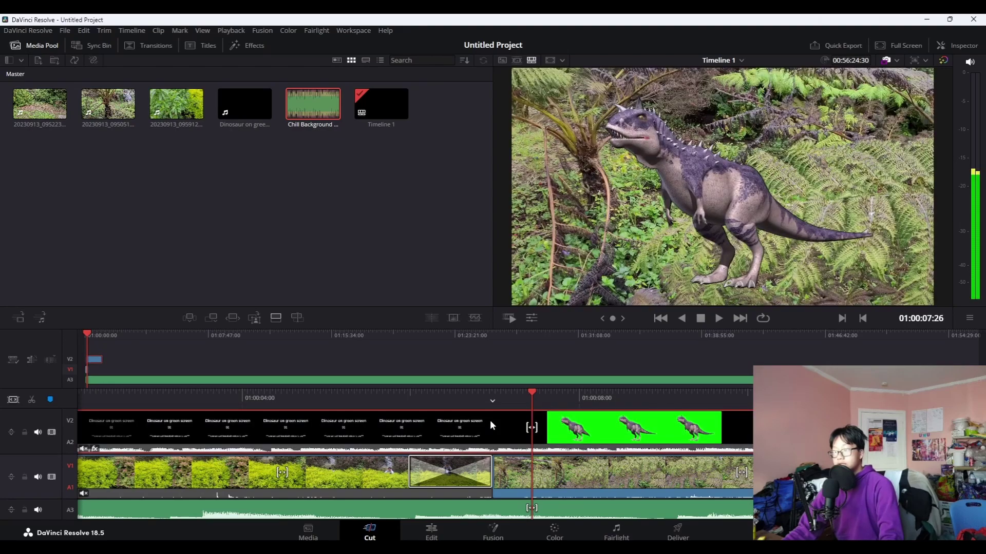
pyautogui.moveTo(377, 421); pyautogui.dragTo(521, 444)
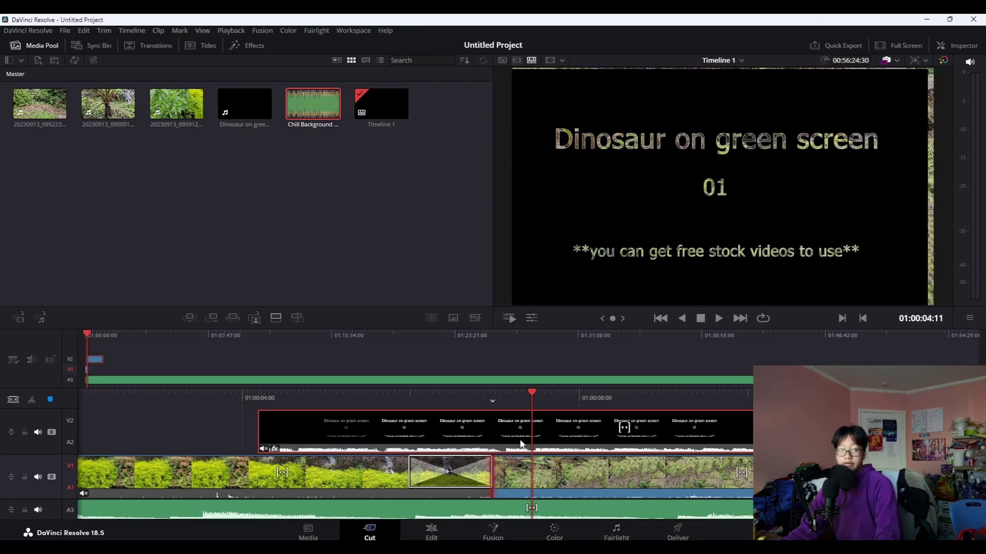
pyautogui.click(451, 472)
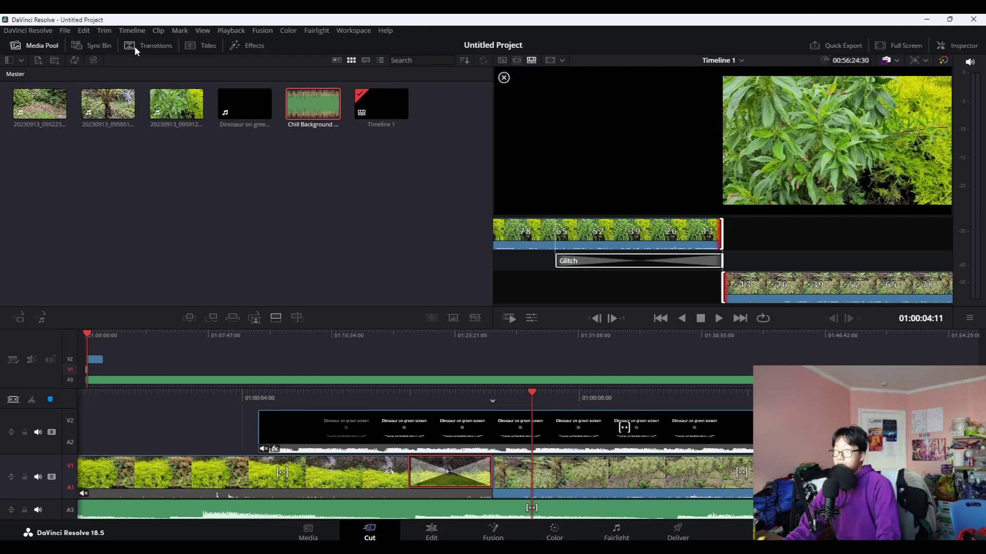
pyautogui.click(567, 480)
pyautogui.click(531, 436)
pyautogui.moveTo(579, 436); pyautogui.dragTo(338, 435)
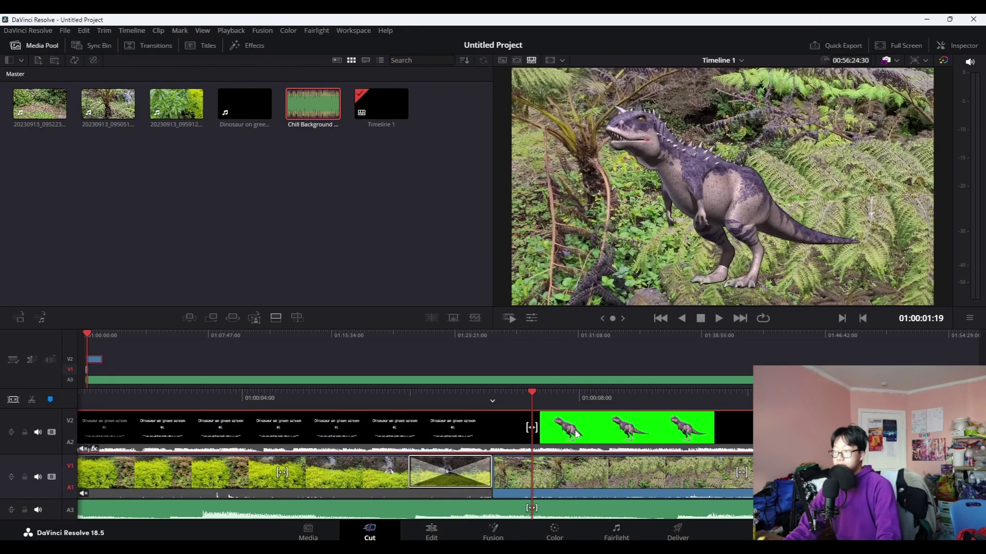
# Inspect the background music clip's audio settings on the Edit page and return to the Cut page
pyautogui.click(418, 536)
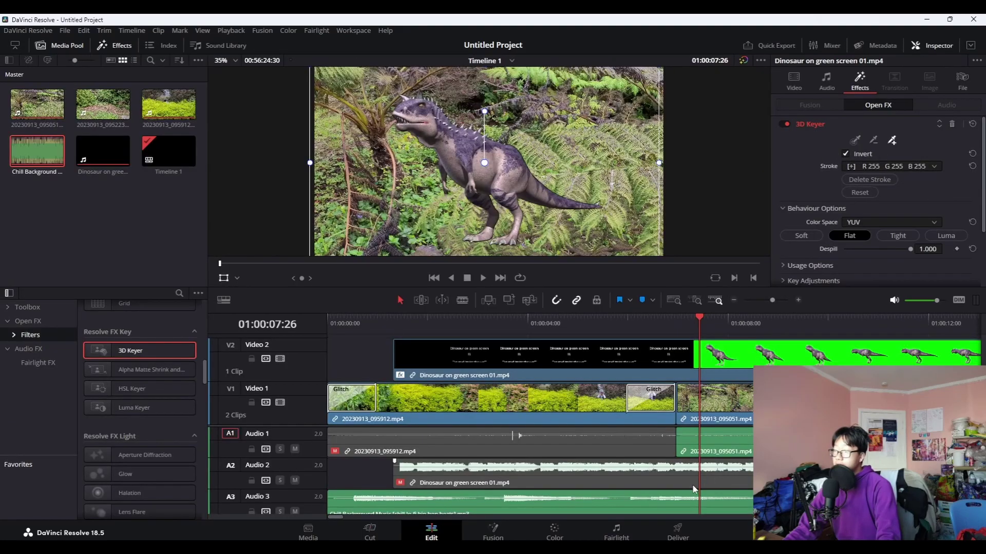
pyautogui.click(646, 508)
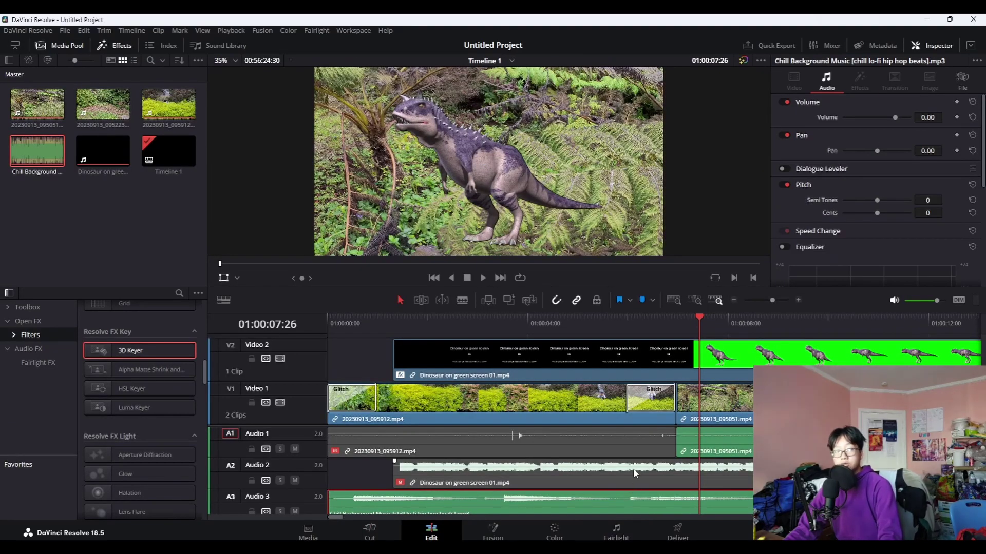
pyautogui.click(370, 533)
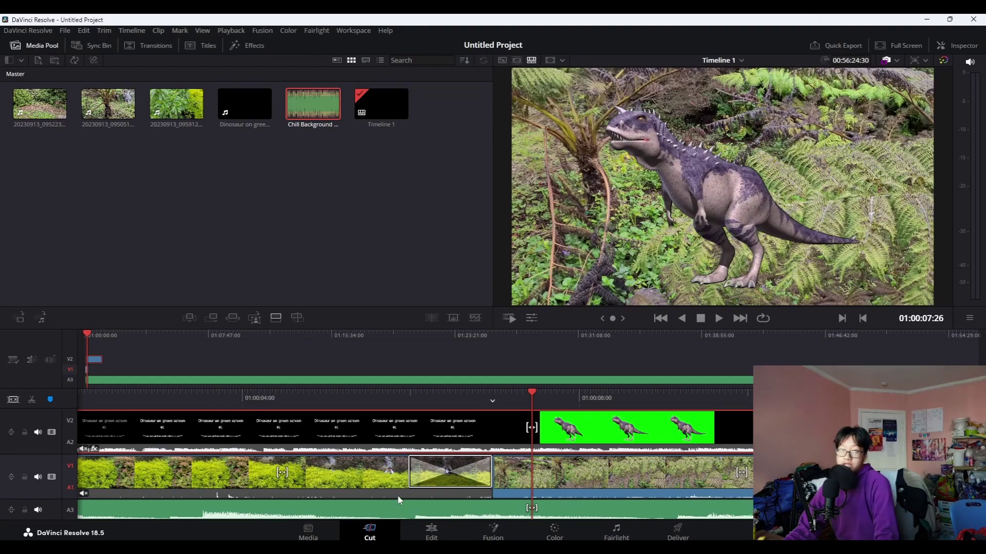